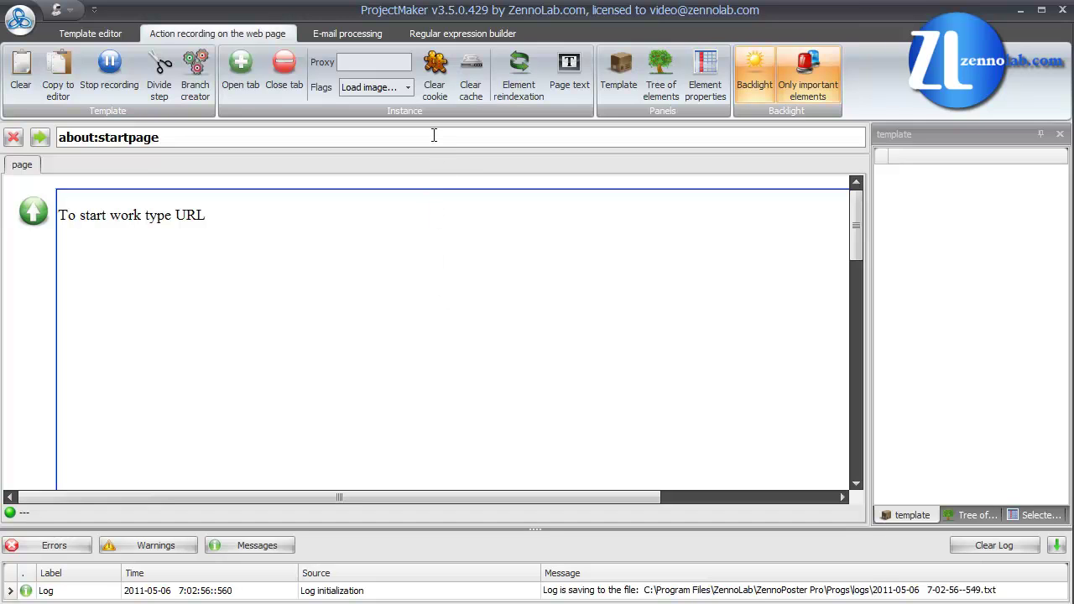
Step: Load lessons.zennolab.com/en/advanced and scroll down to its registration form
click(434, 135)
text(lesson)
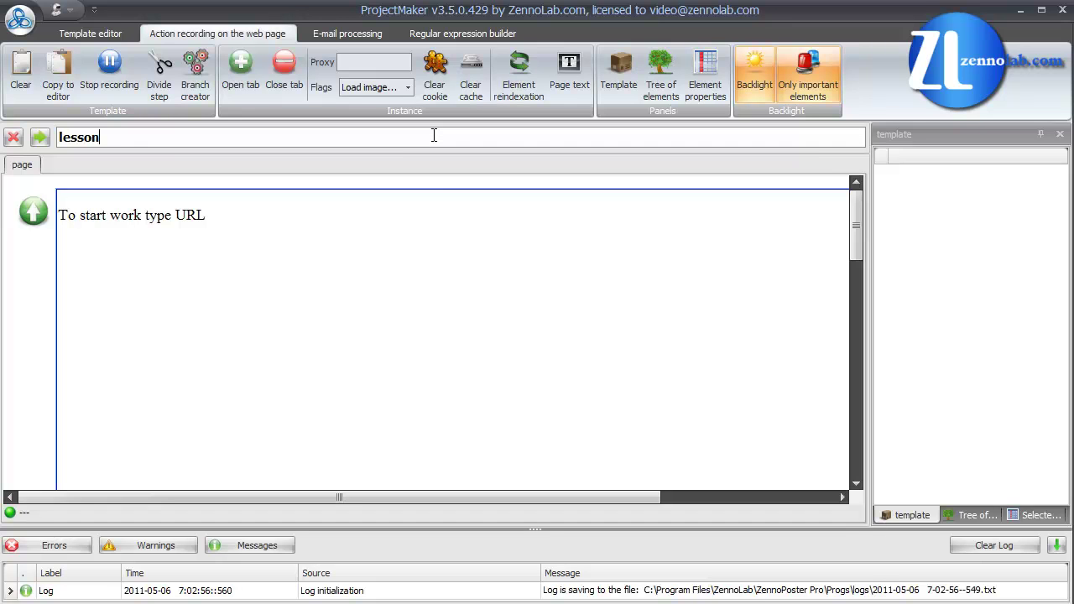
text(s.zennolab.com/en/)
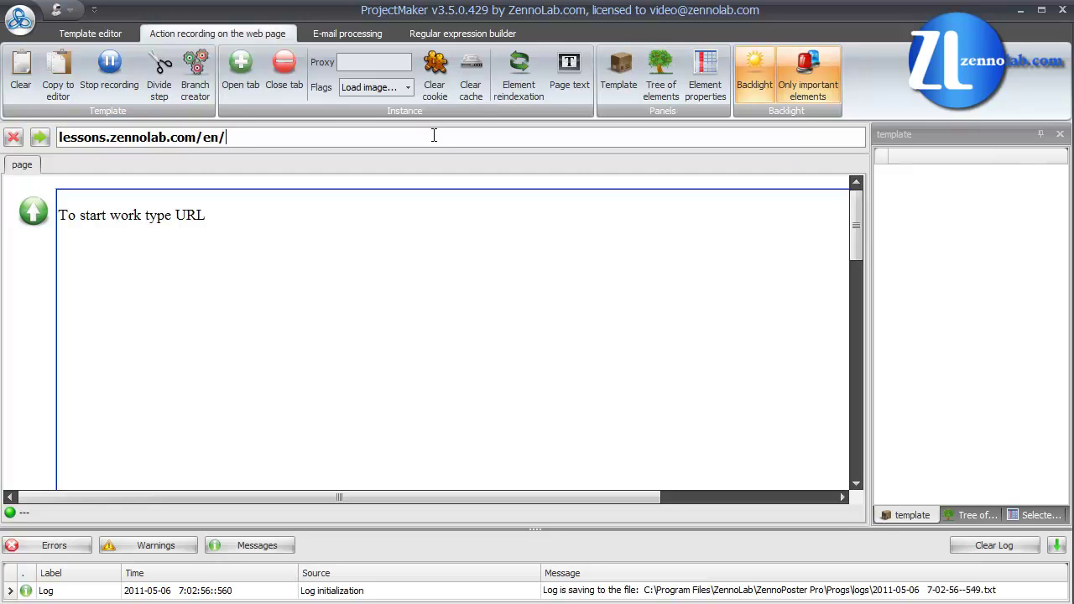
text(advanced)
key(Return)
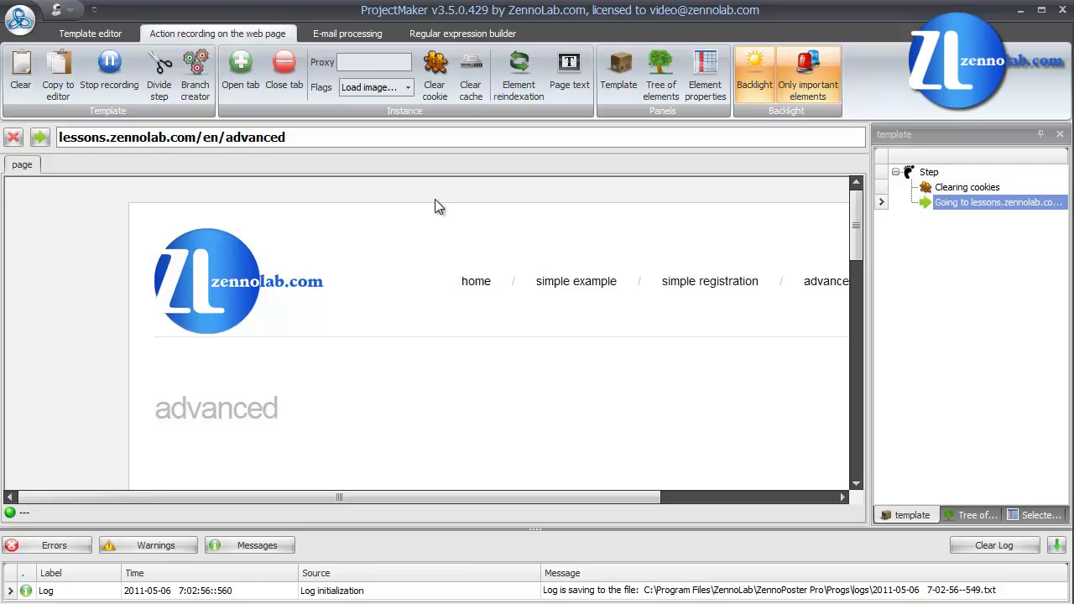
scroll(434, 203, down, 2)
scroll(435, 206, down, 4)
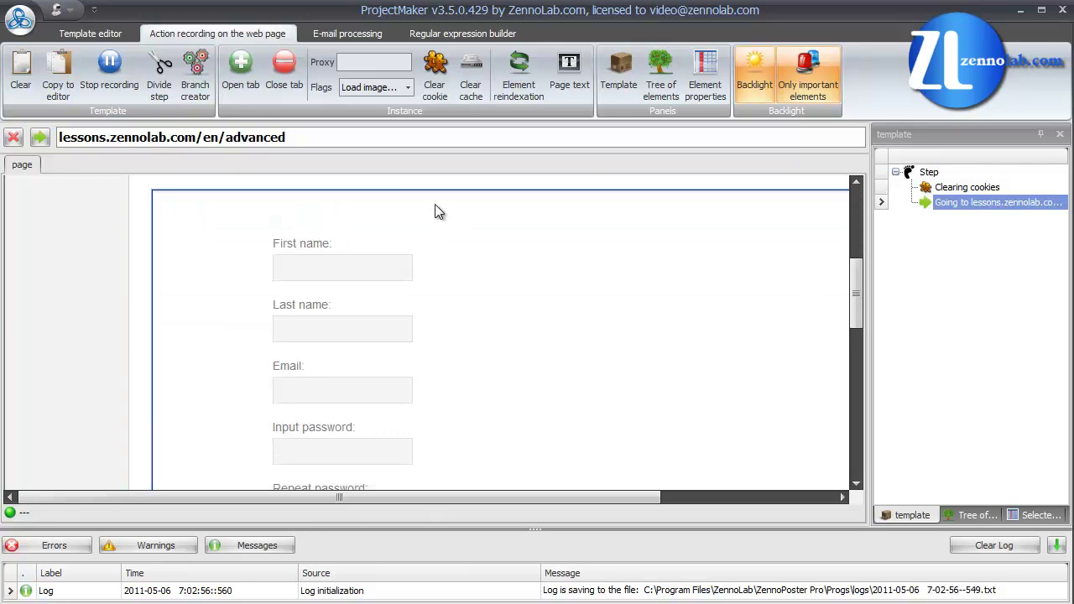
Step: Fill the First name field with the Personal data random first name macro
click(388, 265)
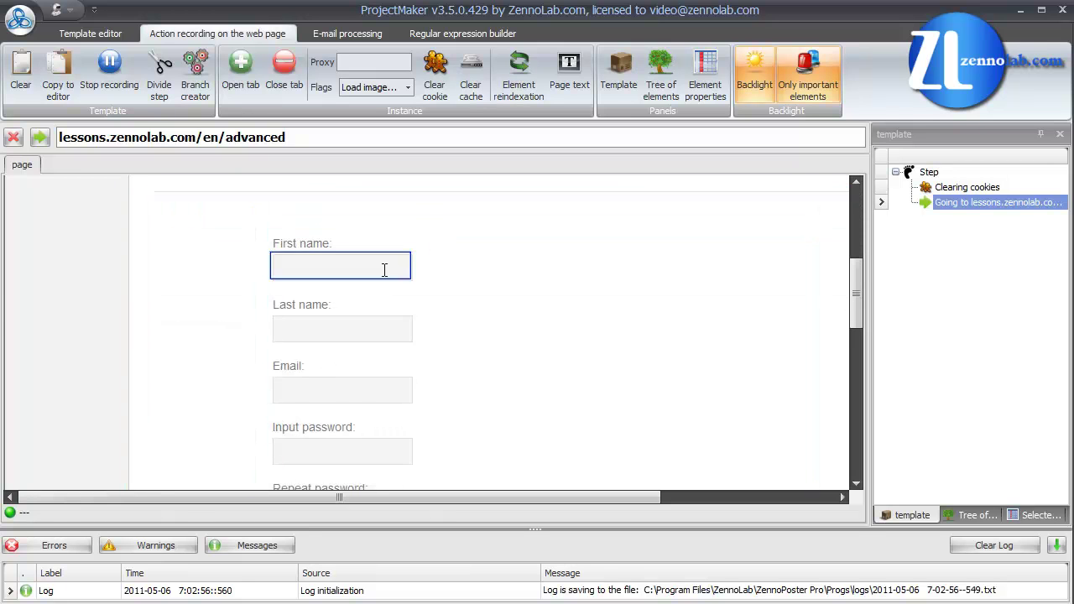
right_click(384, 270)
mouse_move(424, 304)
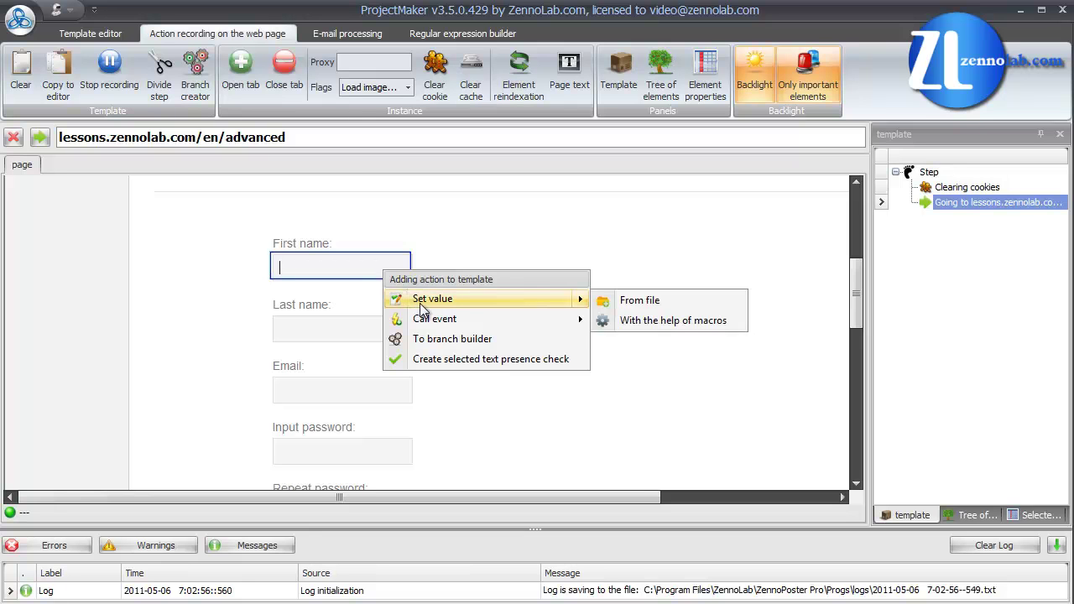
click(604, 321)
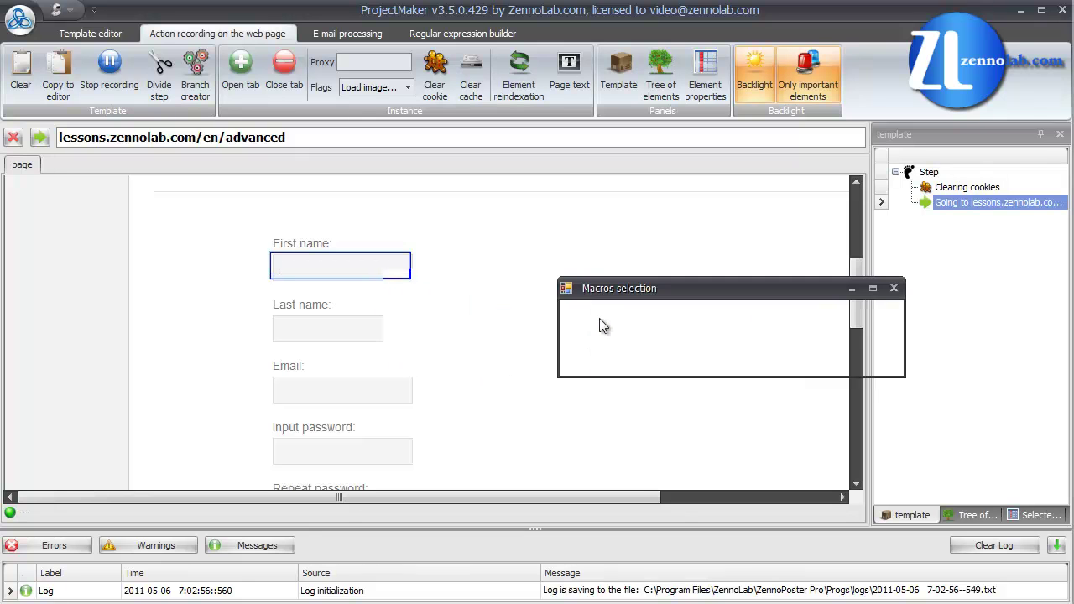
click(621, 354)
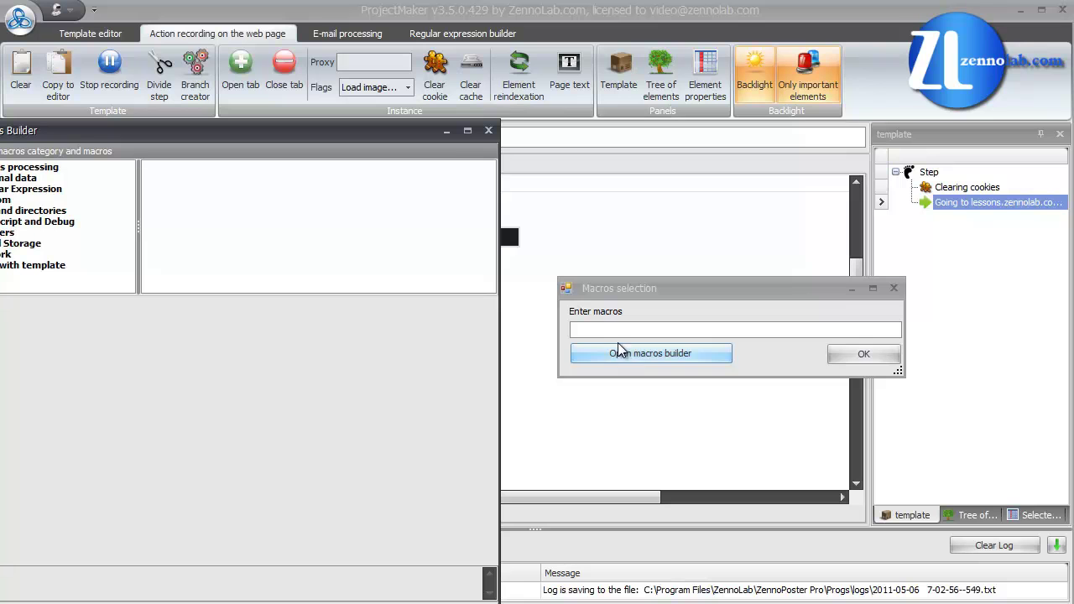
drag(418, 132, 504, 71)
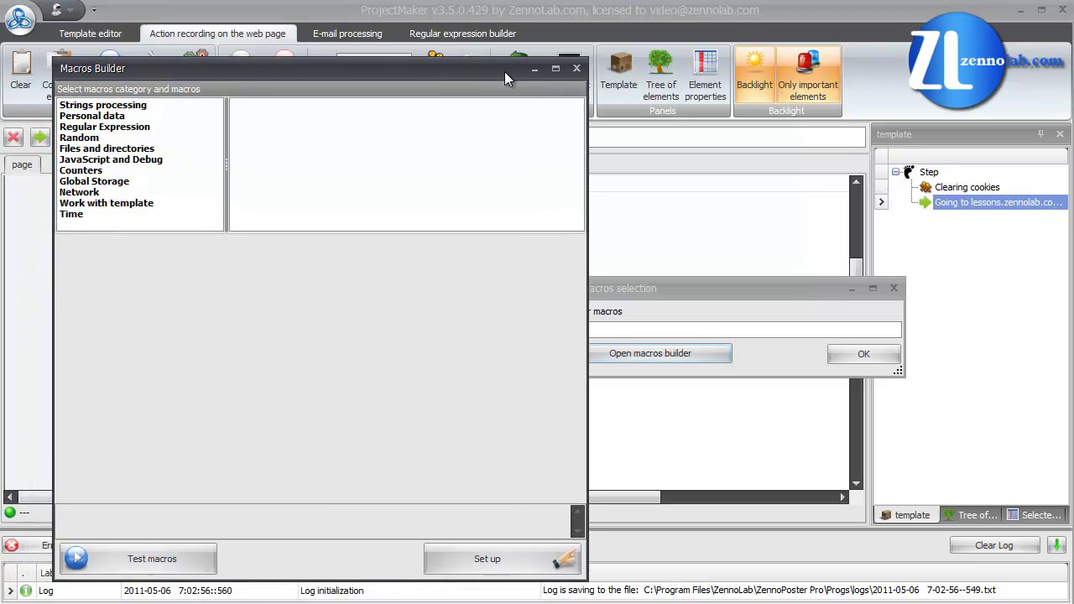
click(208, 115)
click(243, 106)
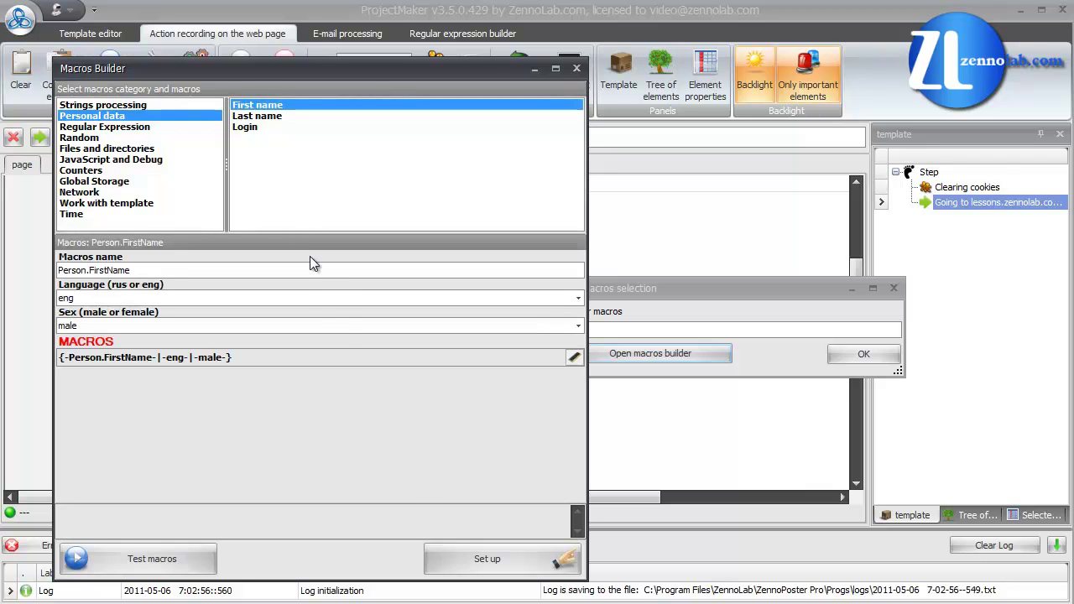
click(468, 555)
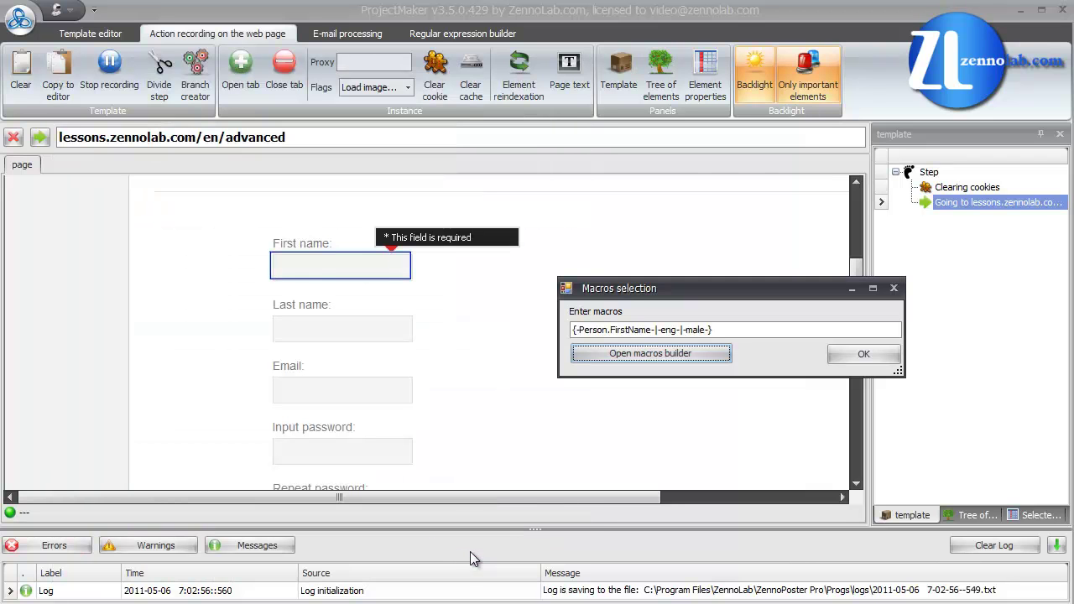
click(857, 357)
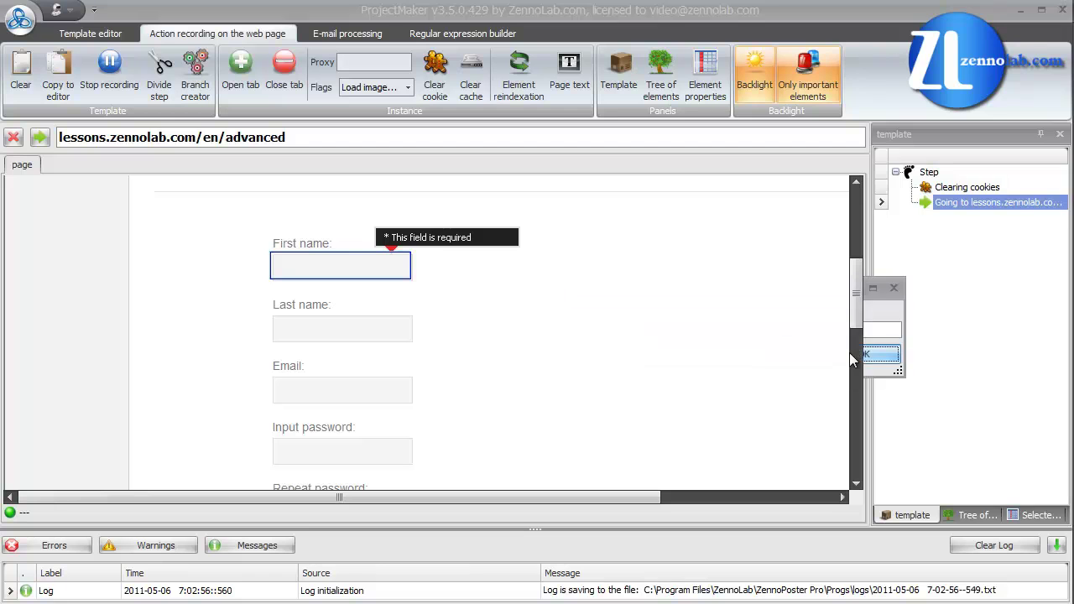
Step: Fill the Last name field with the Personal data random last name macro
click(387, 327)
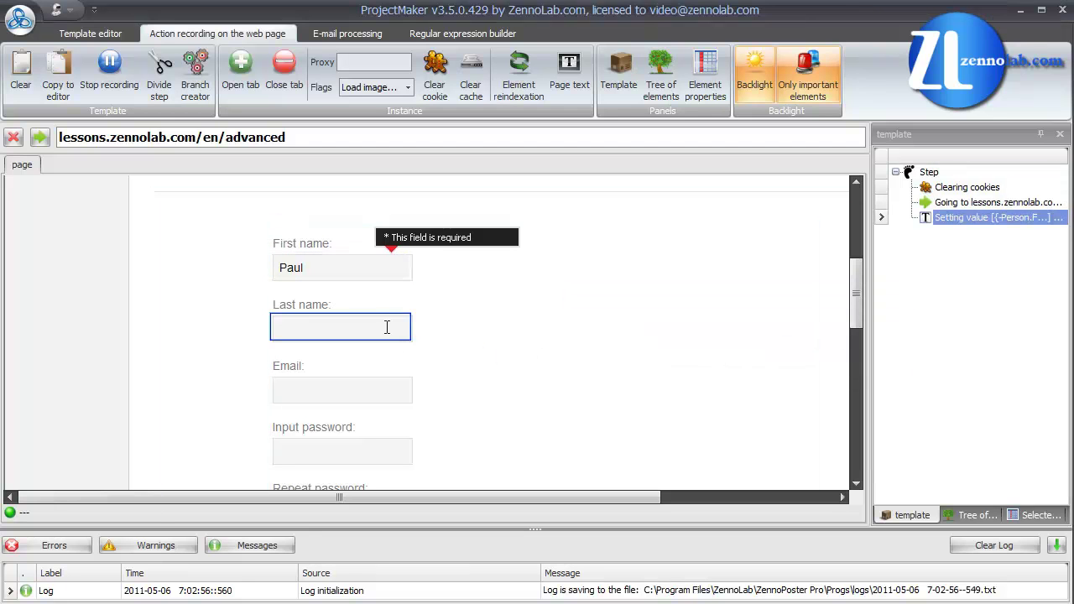
right_click(386, 327)
mouse_move(421, 358)
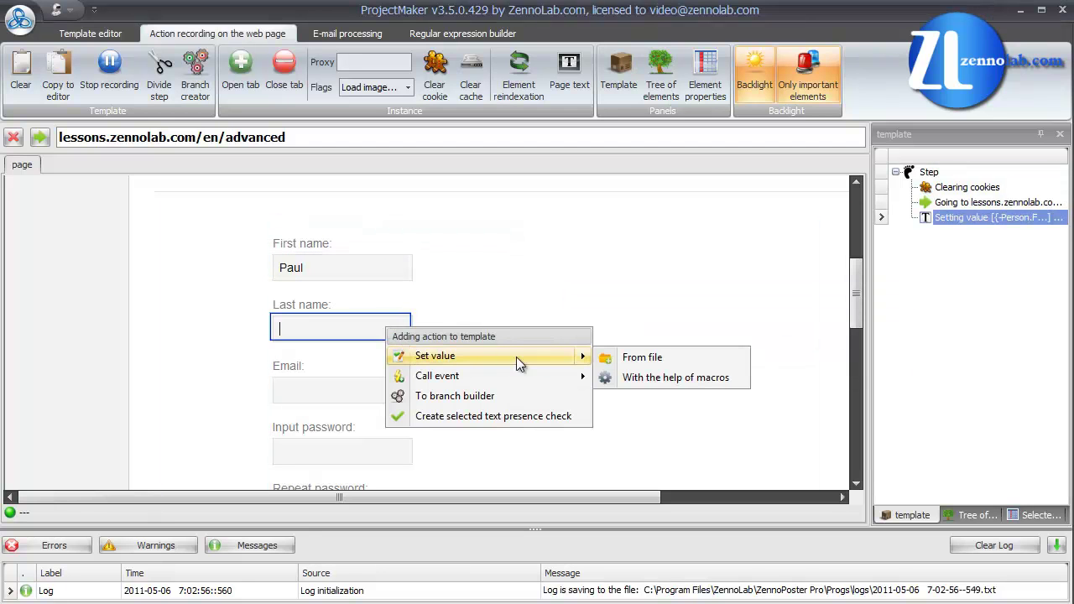
click(604, 379)
click(597, 410)
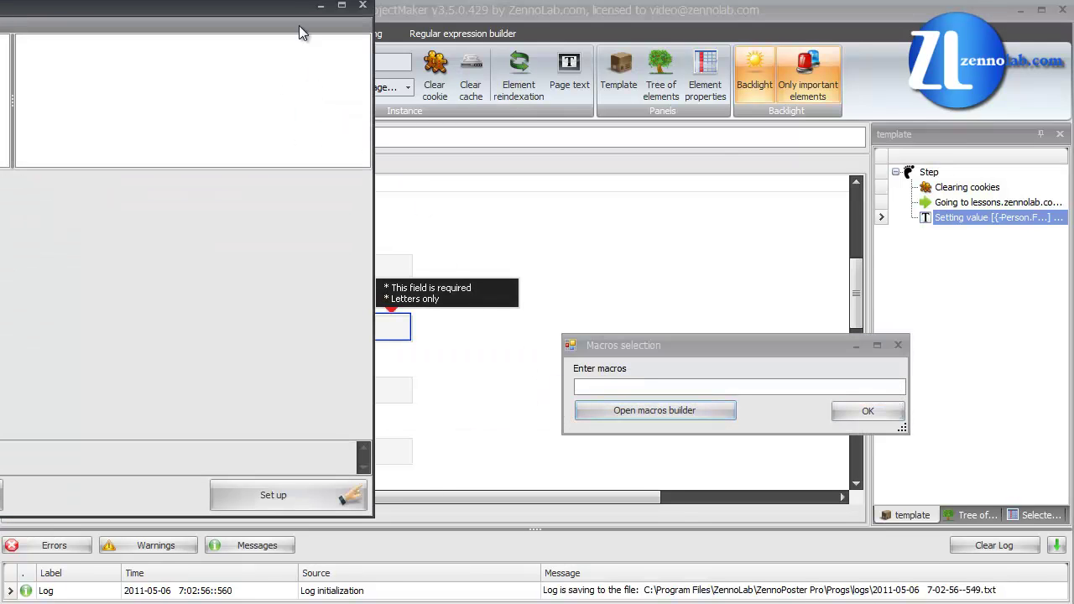
drag(296, 15, 445, 41)
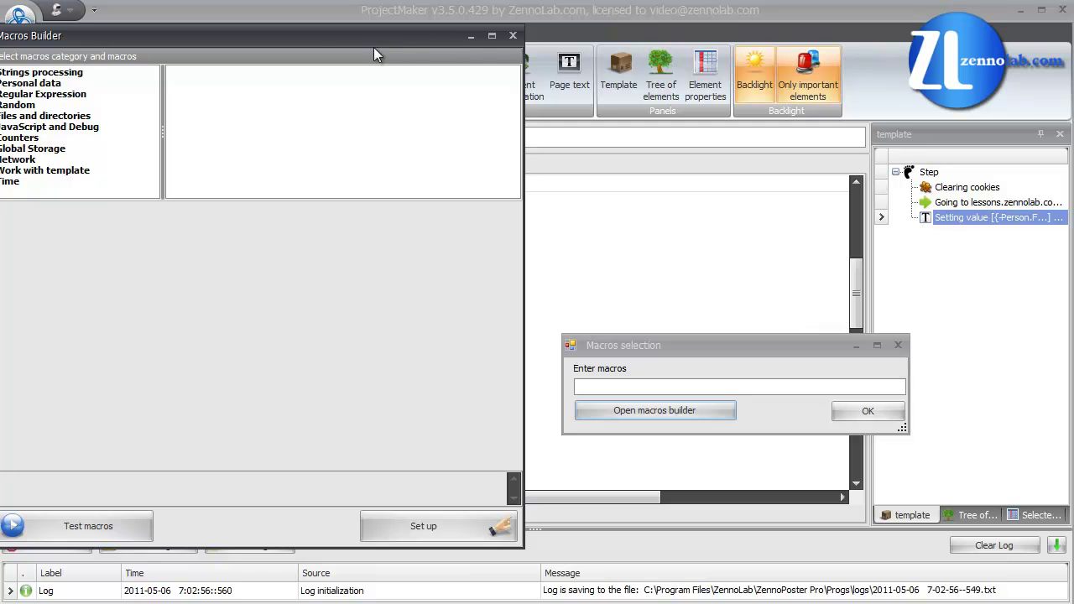
click(135, 85)
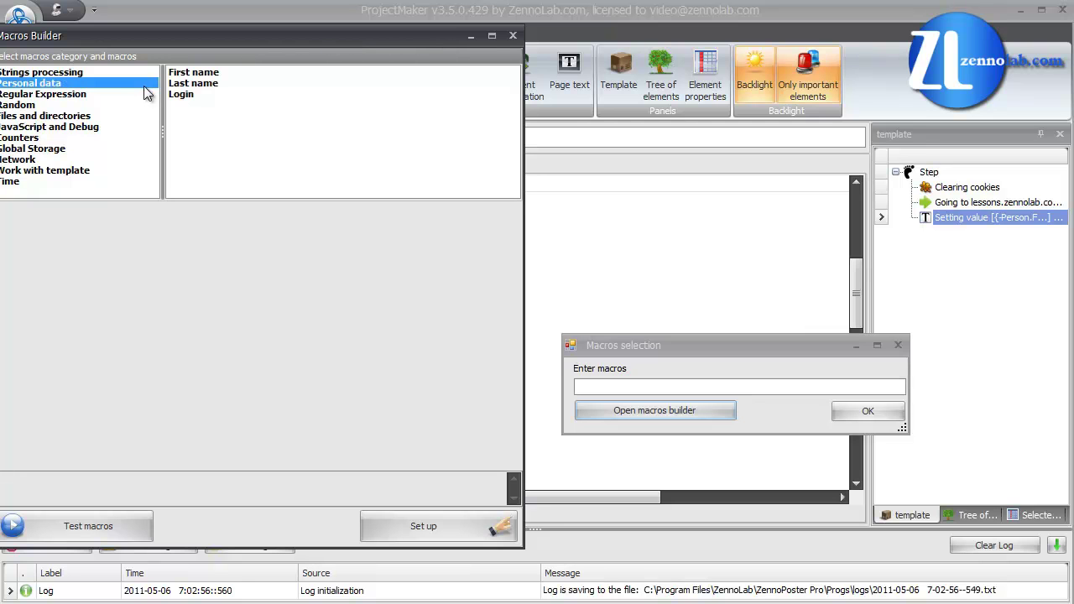
click(170, 84)
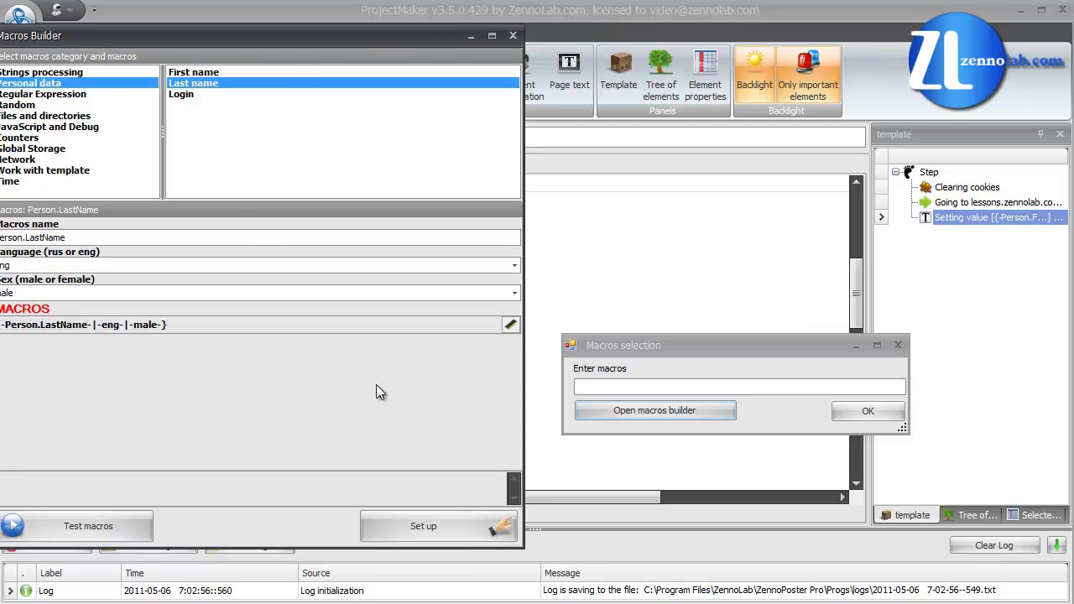
click(449, 517)
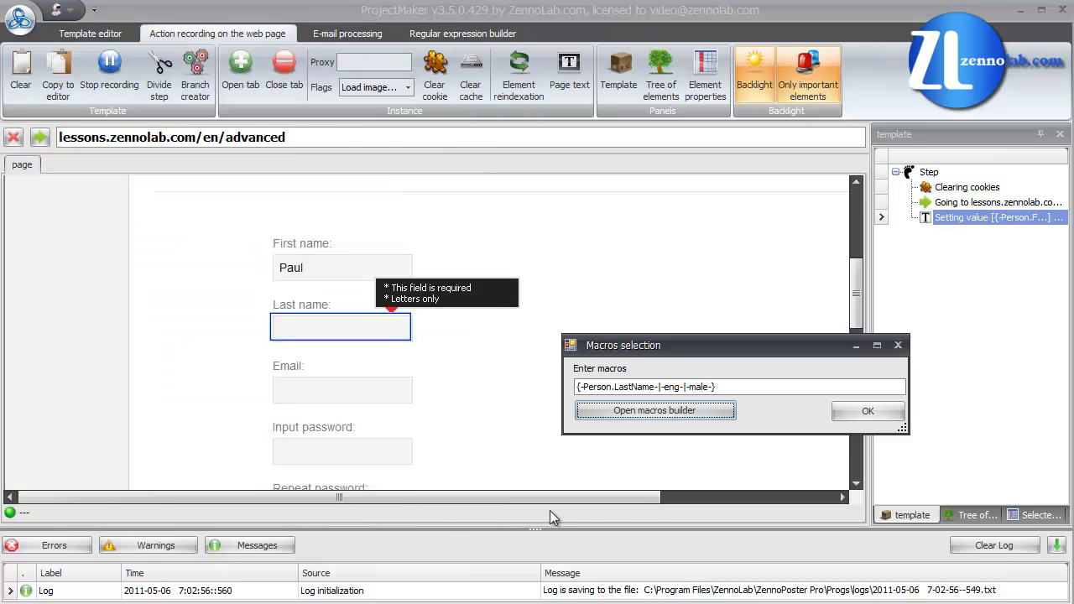
click(866, 411)
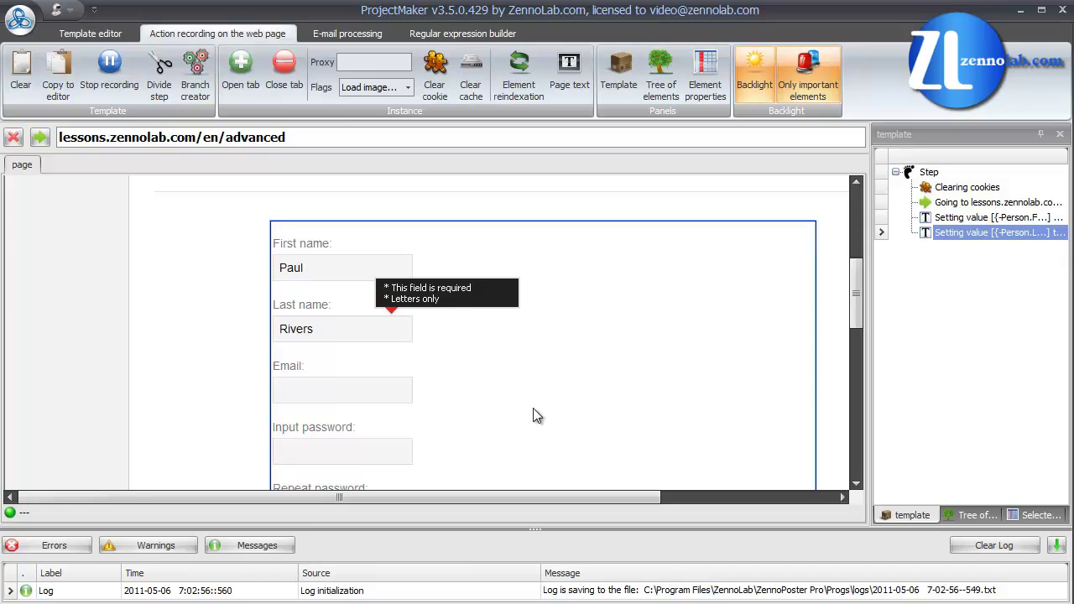
Step: Enter the mailbox e-mail address in the Email field, correcting the domain
click(404, 388)
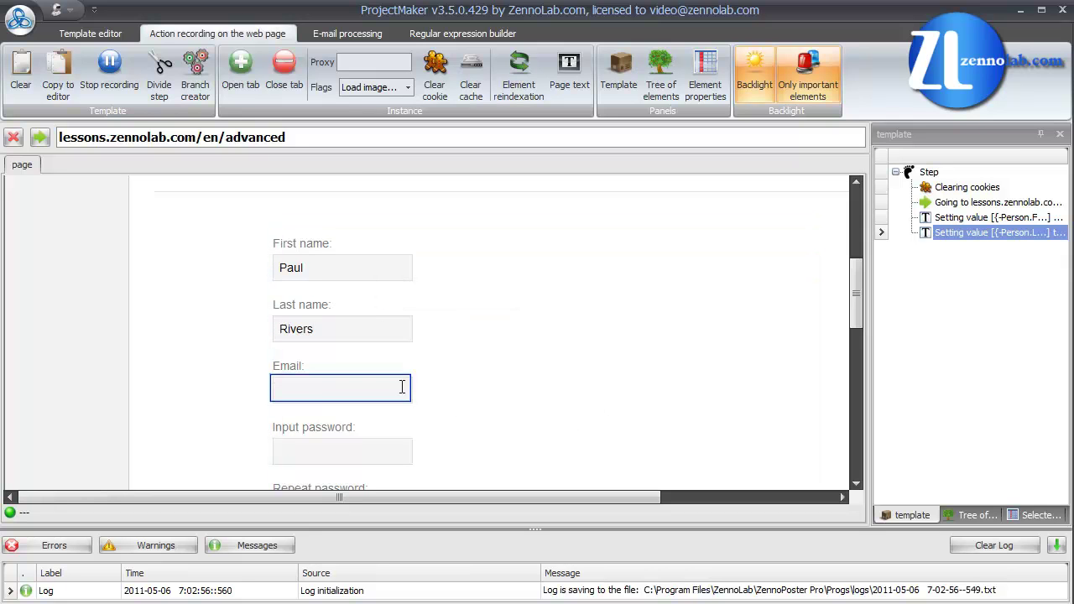
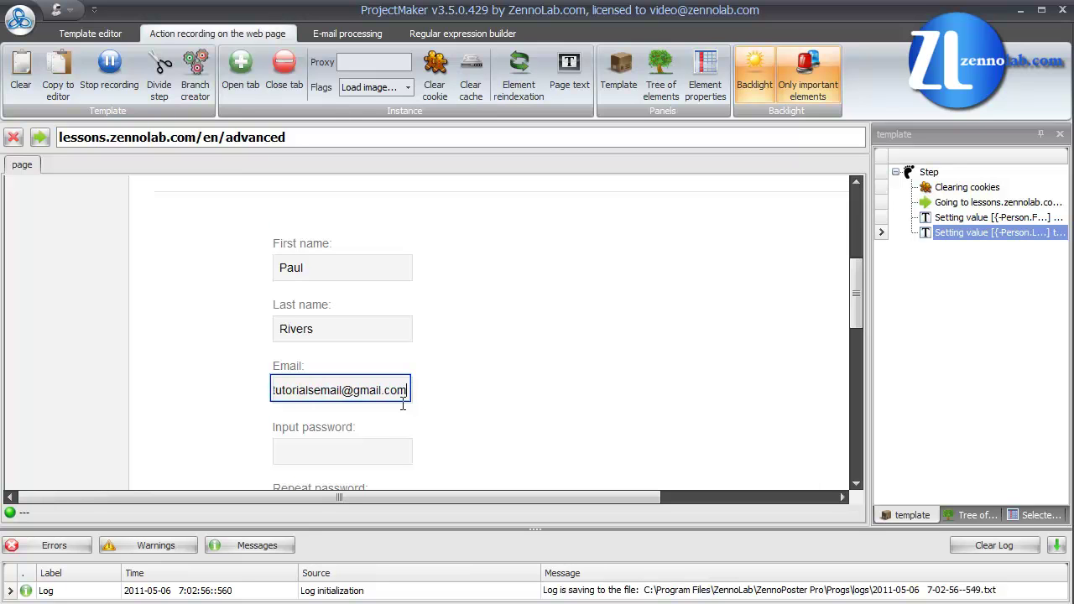
Step: Fill the Input password and Repeat password fields with the account password
click(388, 446)
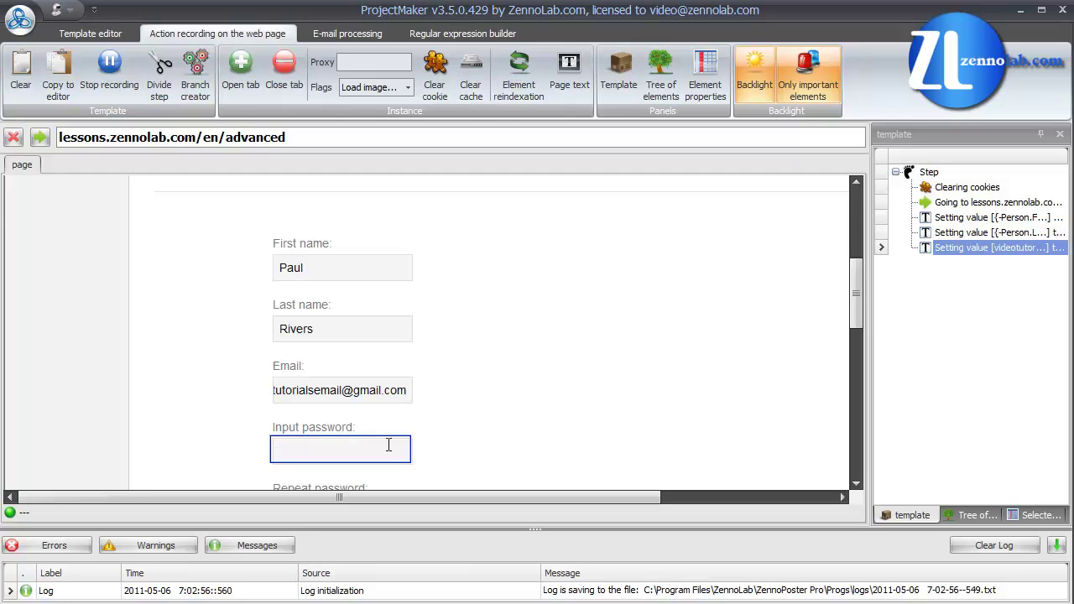
text(•••••••••)
scroll(388, 445, down, 2)
click(384, 412)
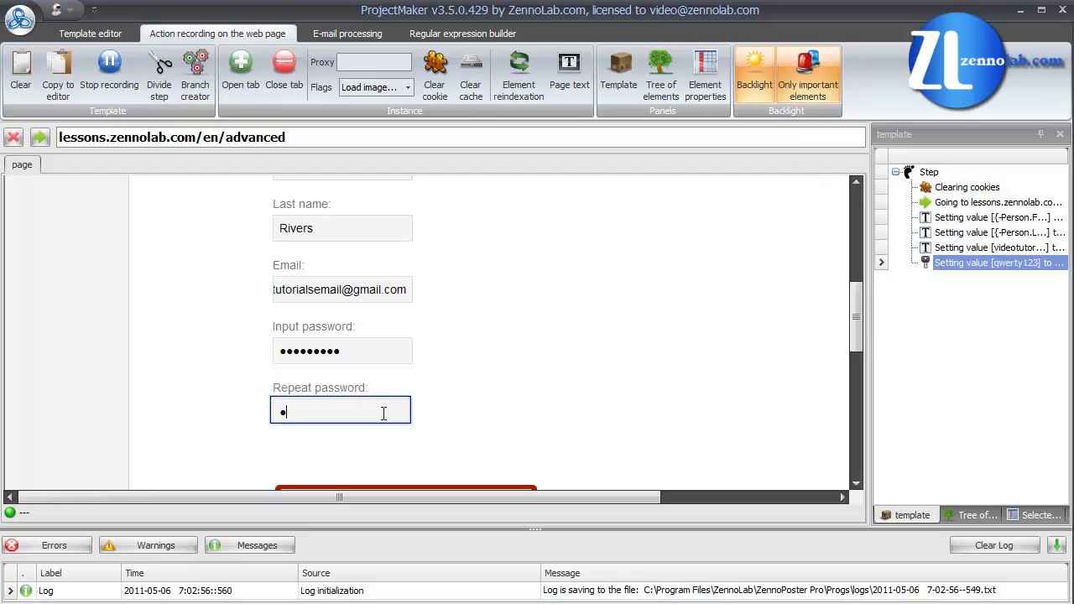
scroll(384, 411, down, 2)
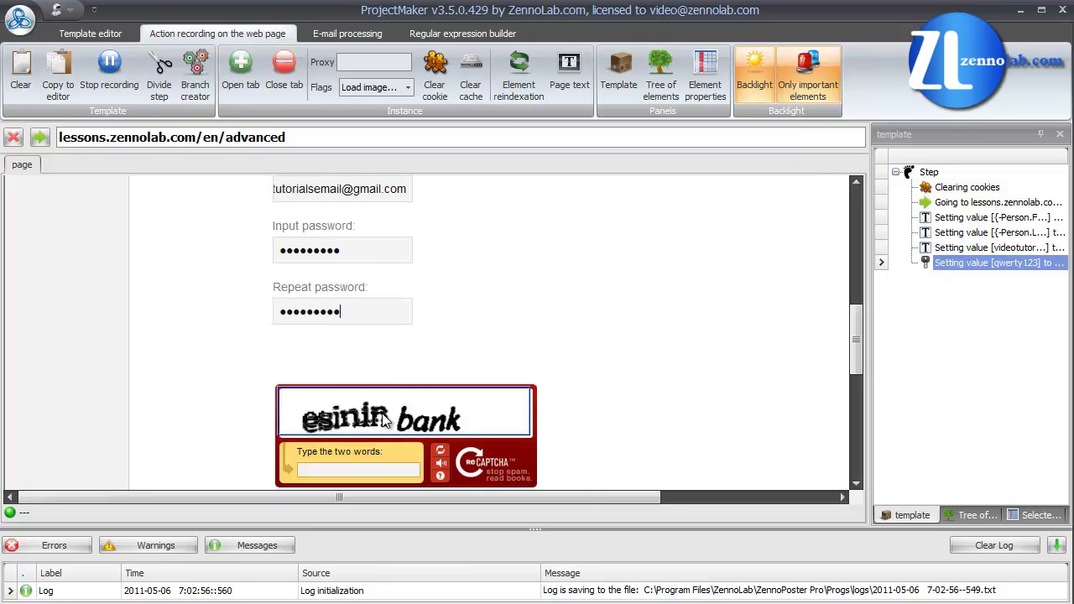
Step: Mark the captcha image and its answer field, enter 'esinin bank', and submit with Create
right_click(383, 419)
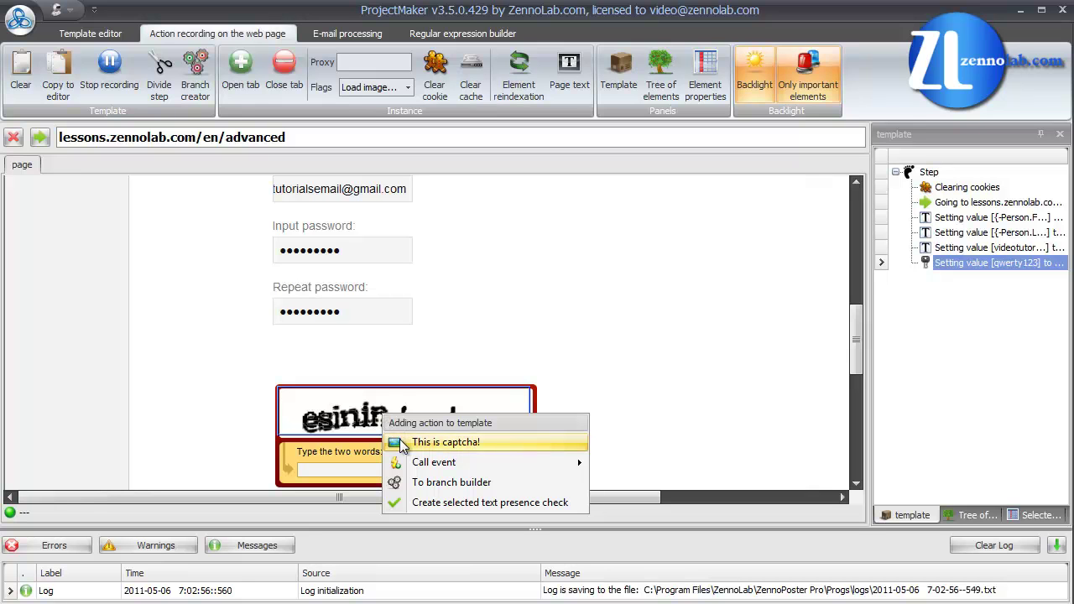
click(400, 441)
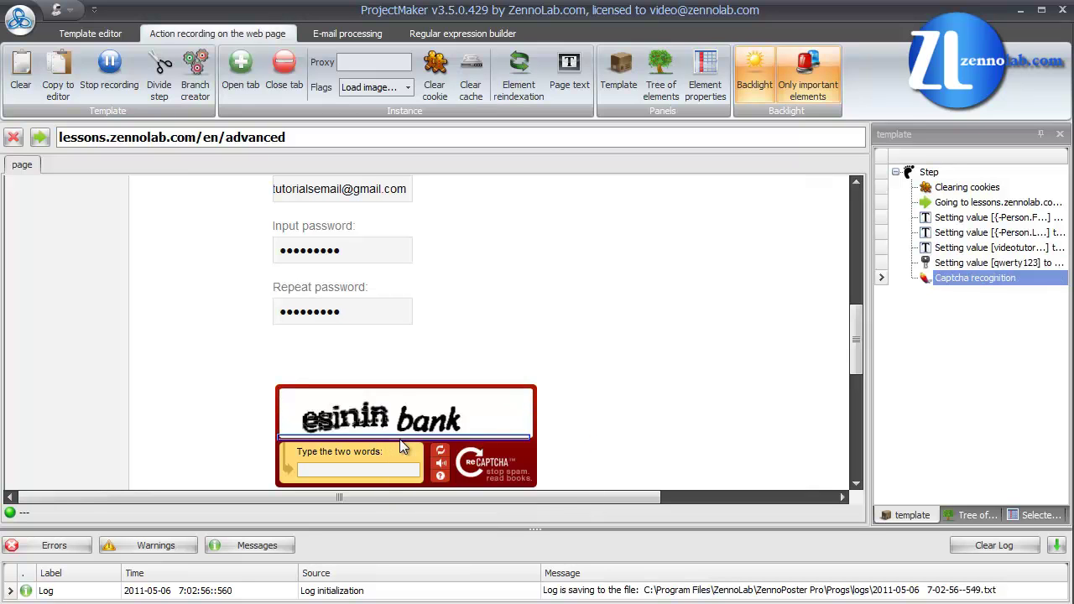
scroll(399, 441, down, 2)
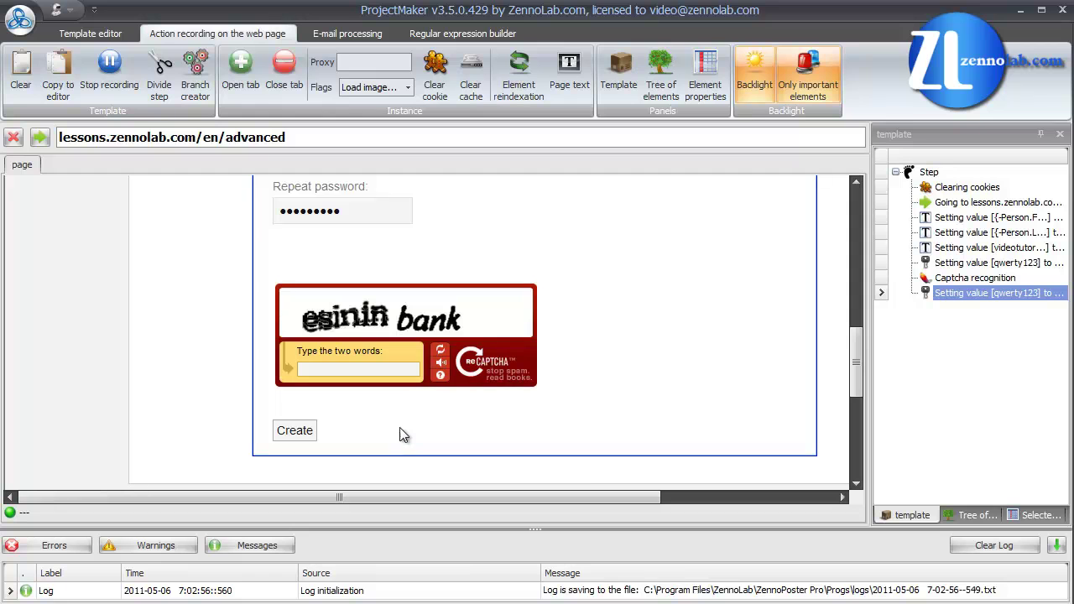
click(384, 370)
right_click(385, 370)
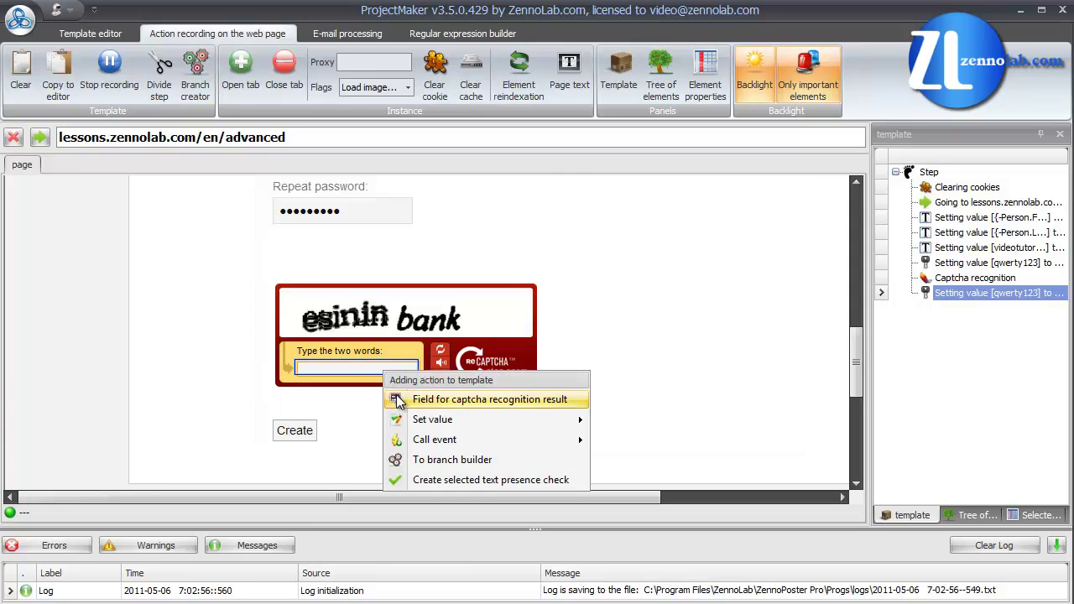
click(403, 396)
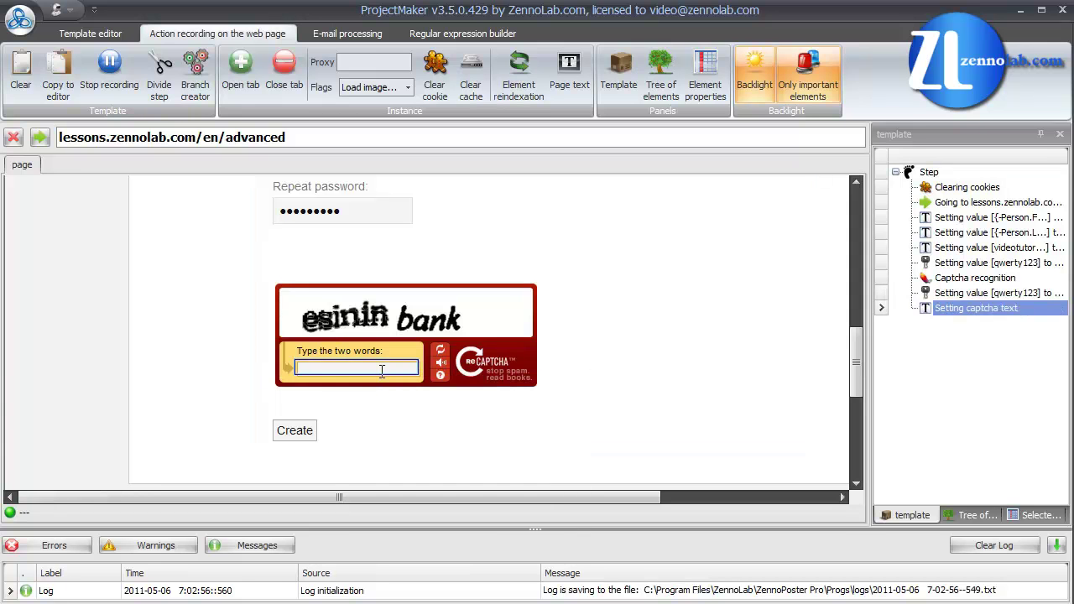
text(esinin bank)
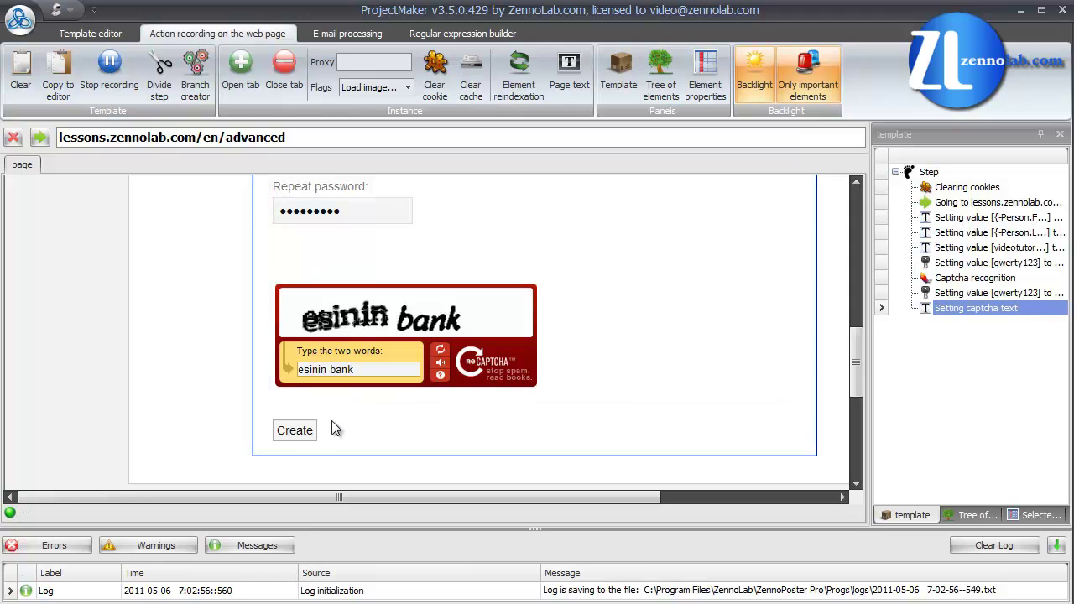
click(307, 438)
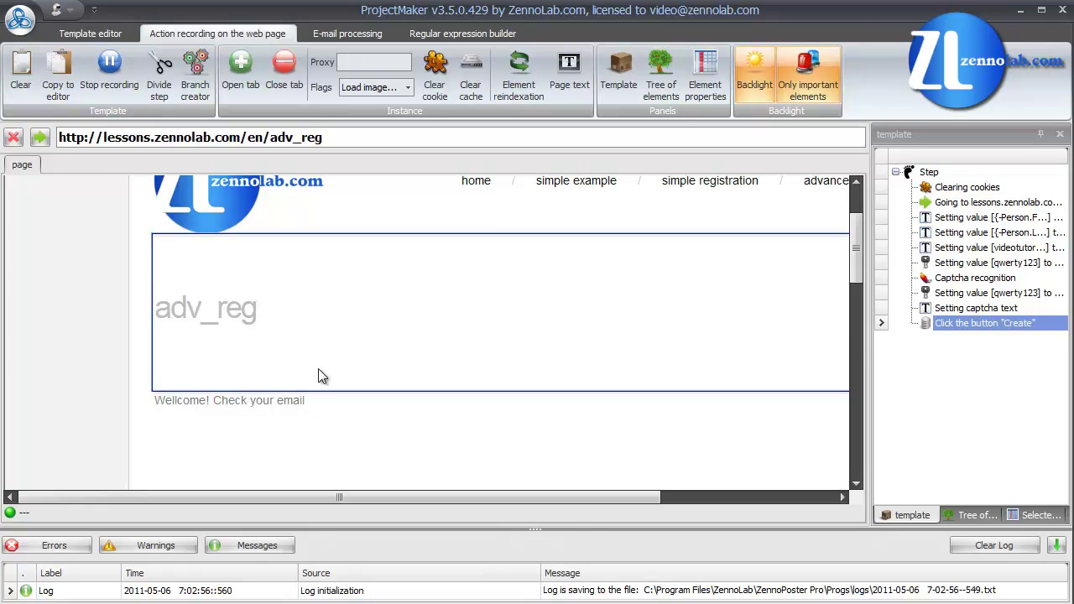
Step: Apply the GMail preset (pop.gmail.com, port 995) and enter the mailbox login and password
click(329, 40)
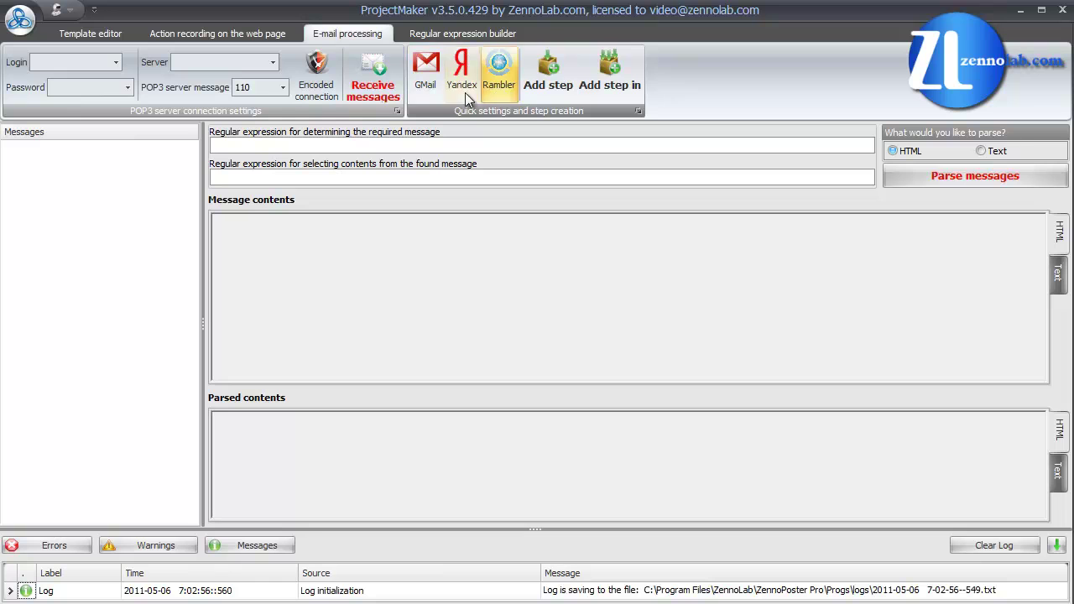
click(434, 84)
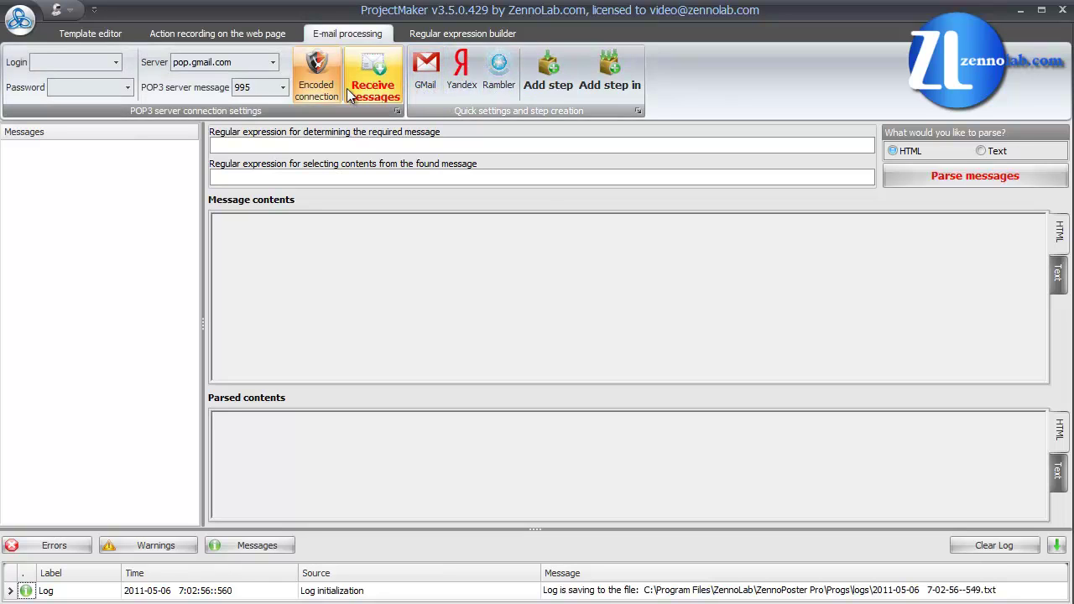
click(102, 61)
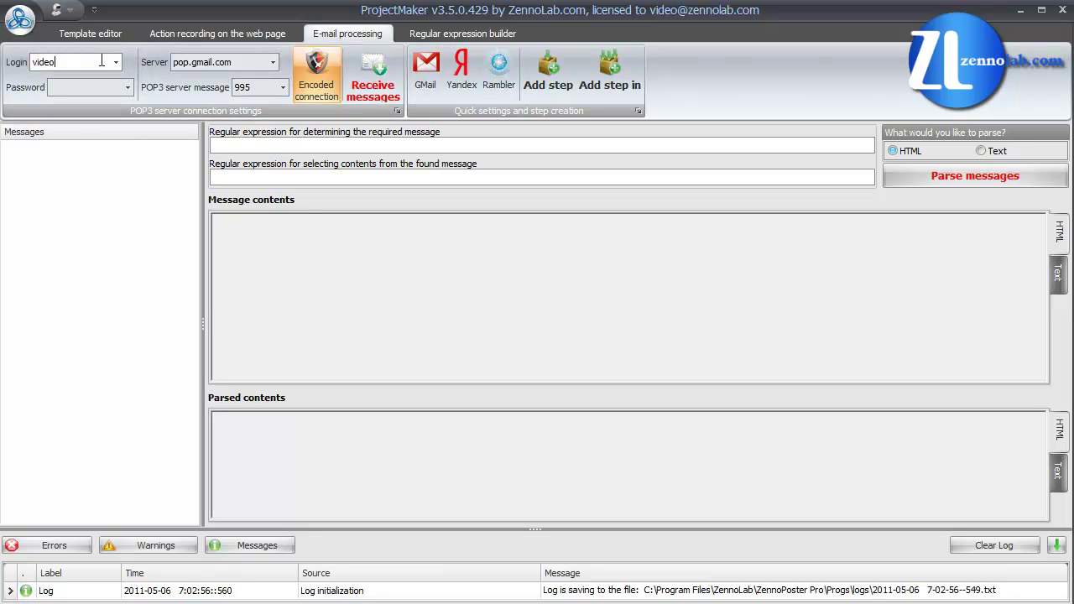
click(89, 84)
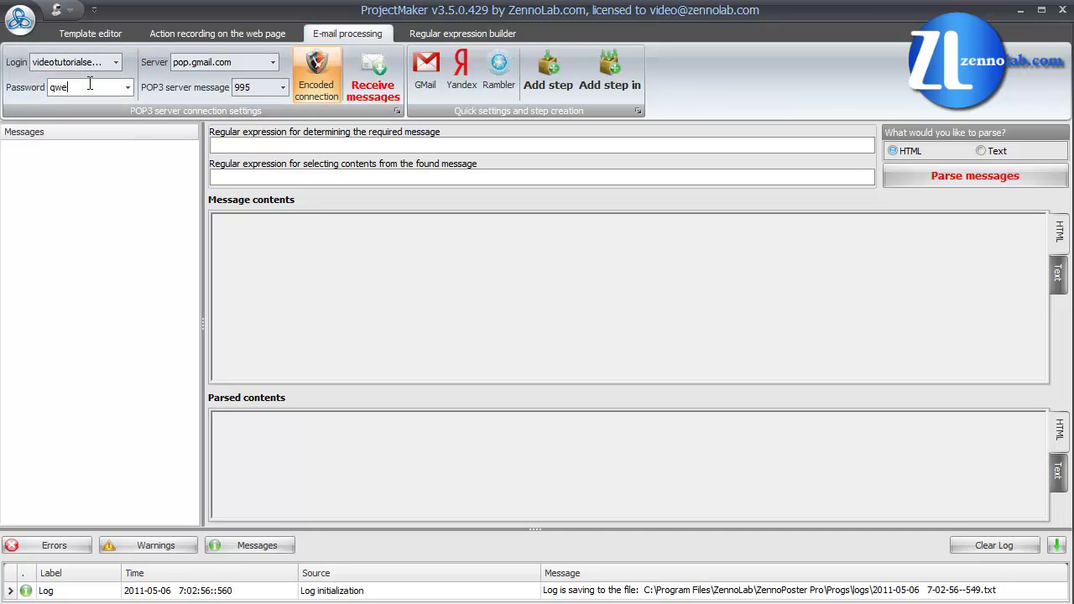
Step: Receive the mailbox messages, parse them as Text, and select the registration link
click(358, 92)
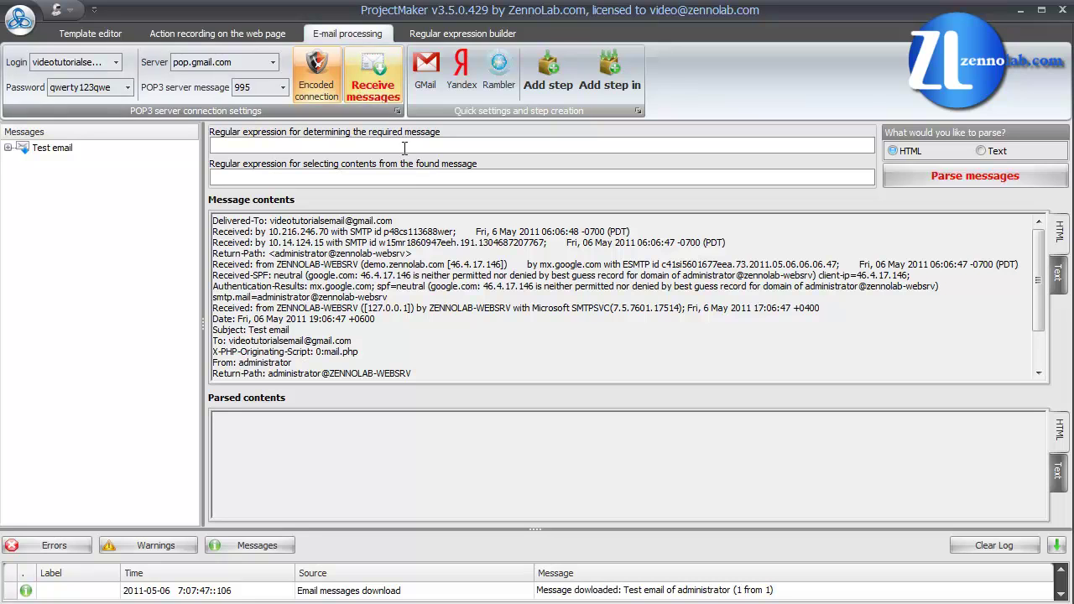
click(991, 153)
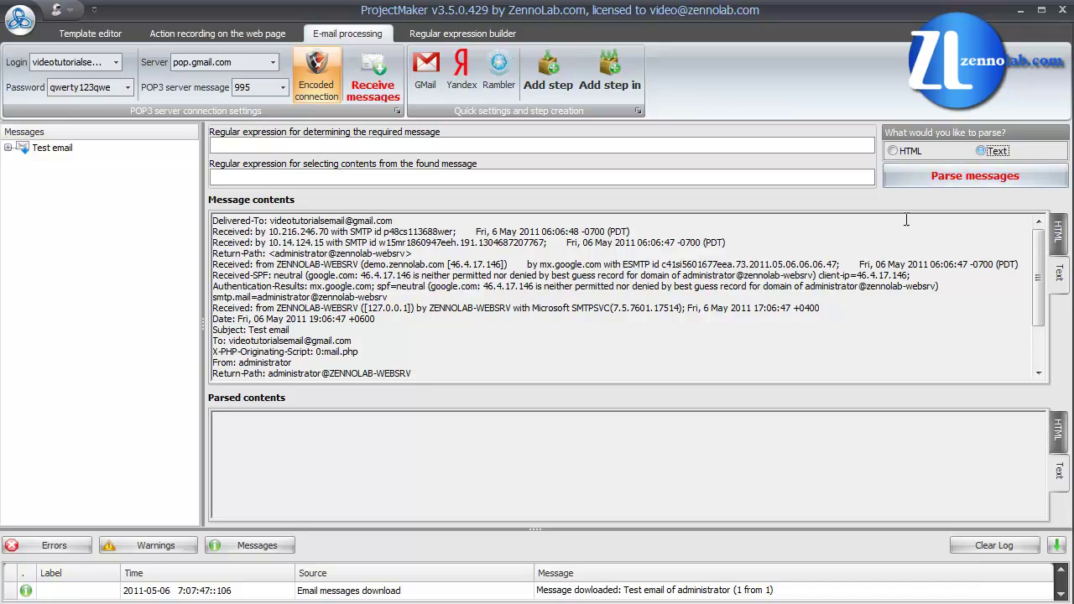
scroll(780, 265, down, 2)
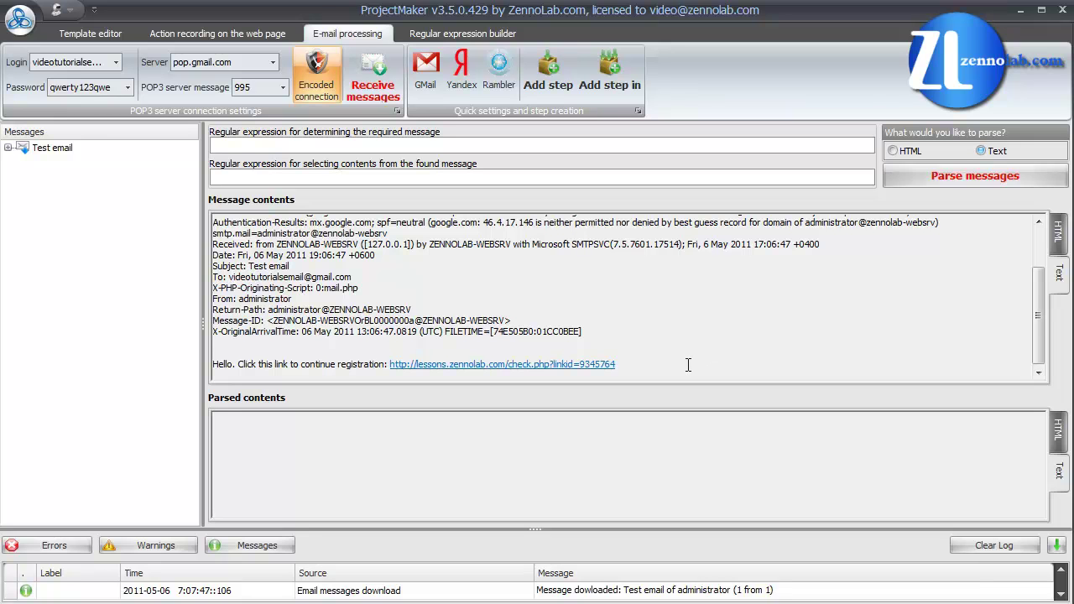
click(646, 367)
drag(646, 366, 388, 363)
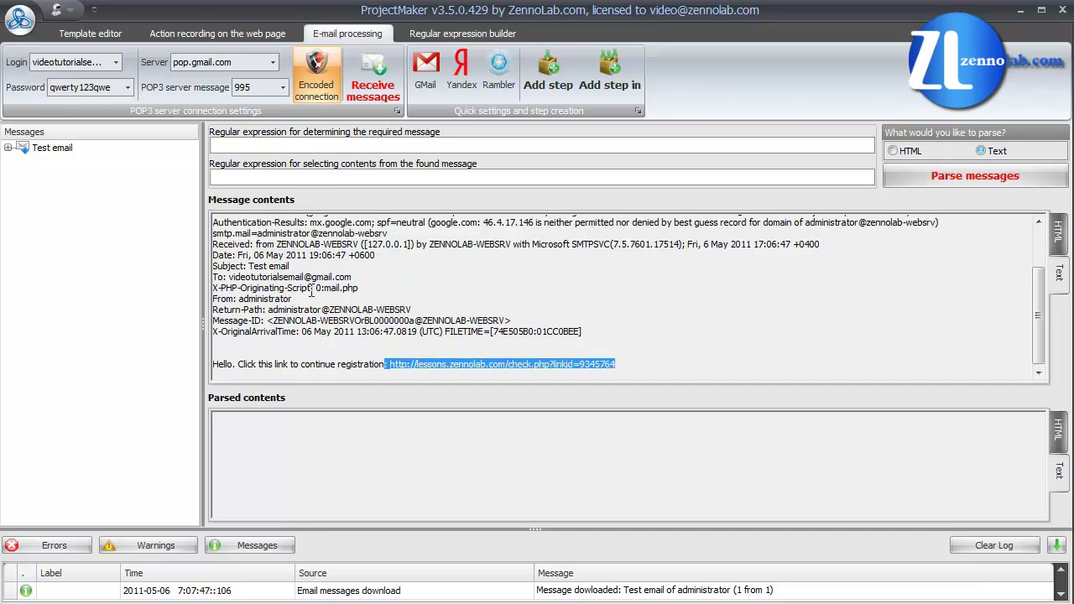
click(301, 145)
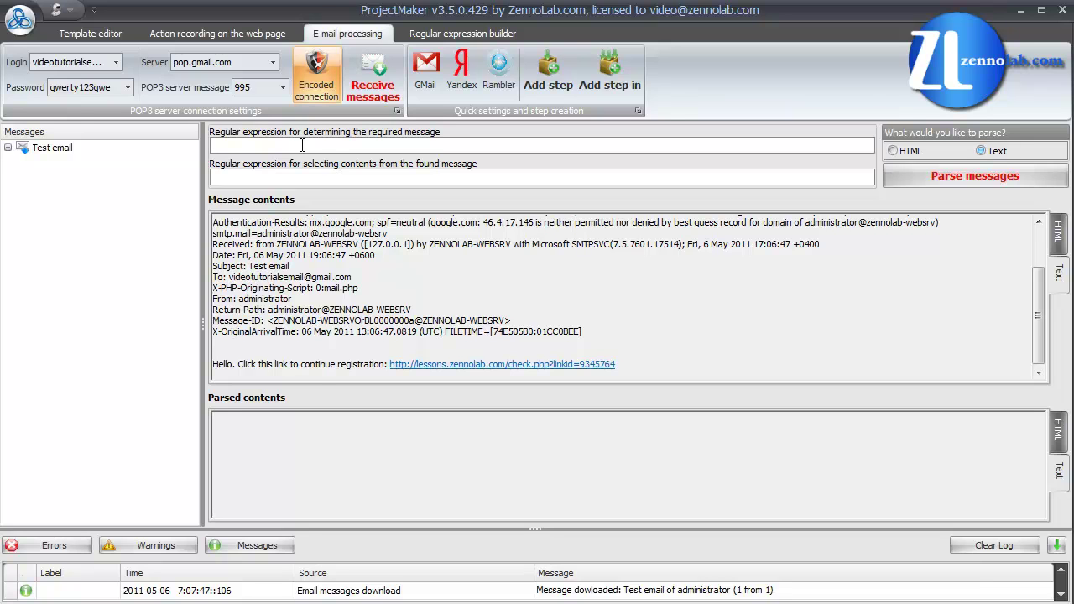
Step: Set regexes Test\ email and check.php\?linkid=.* and parse out the check.php registration link
text(Test)
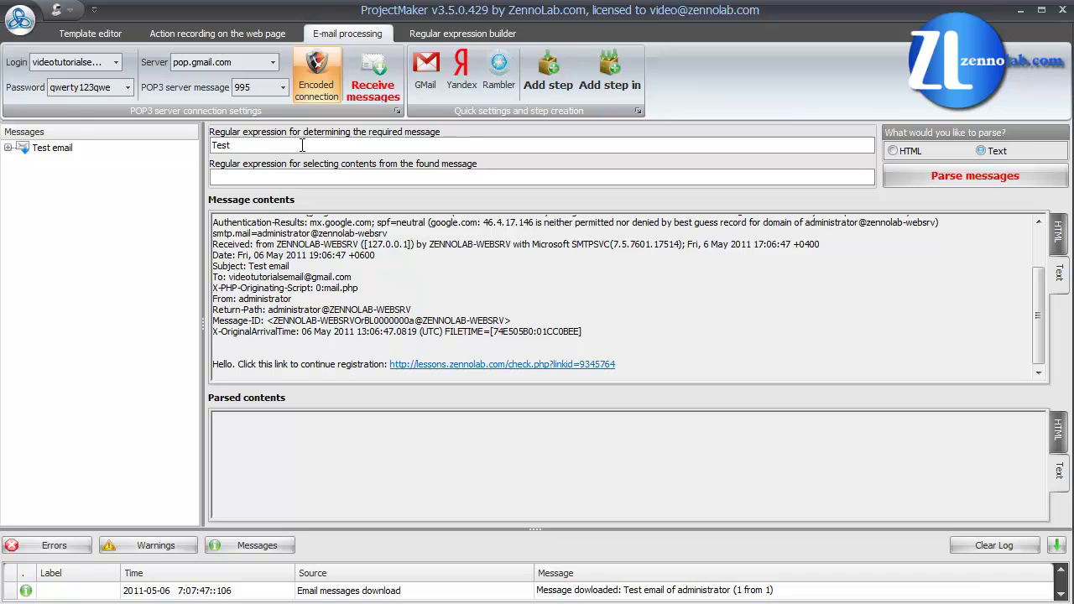
text(\ email)
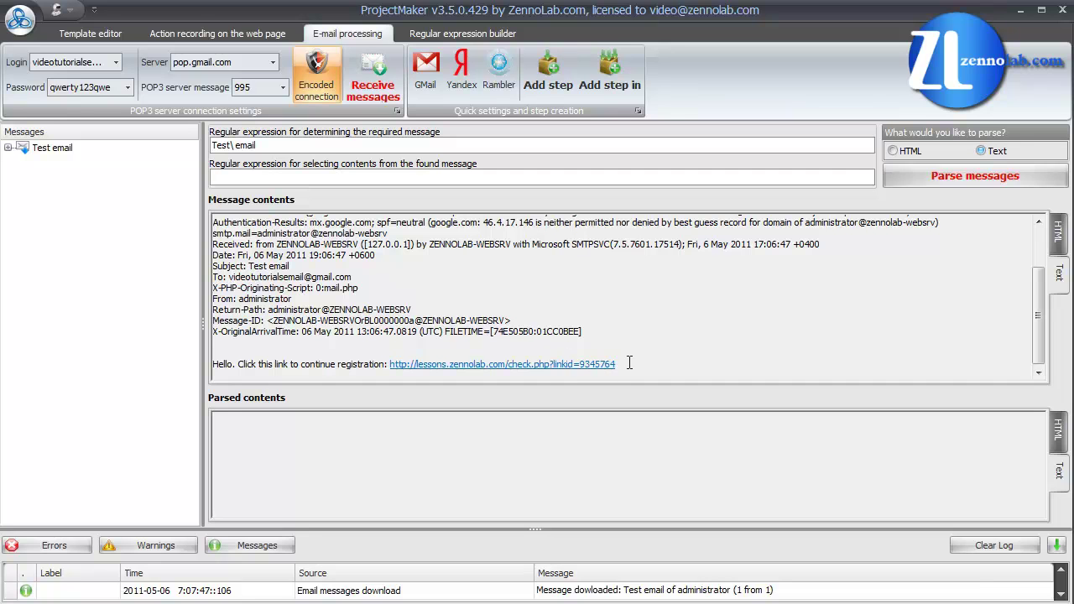
drag(629, 364, 392, 365)
key(ctrl+c)
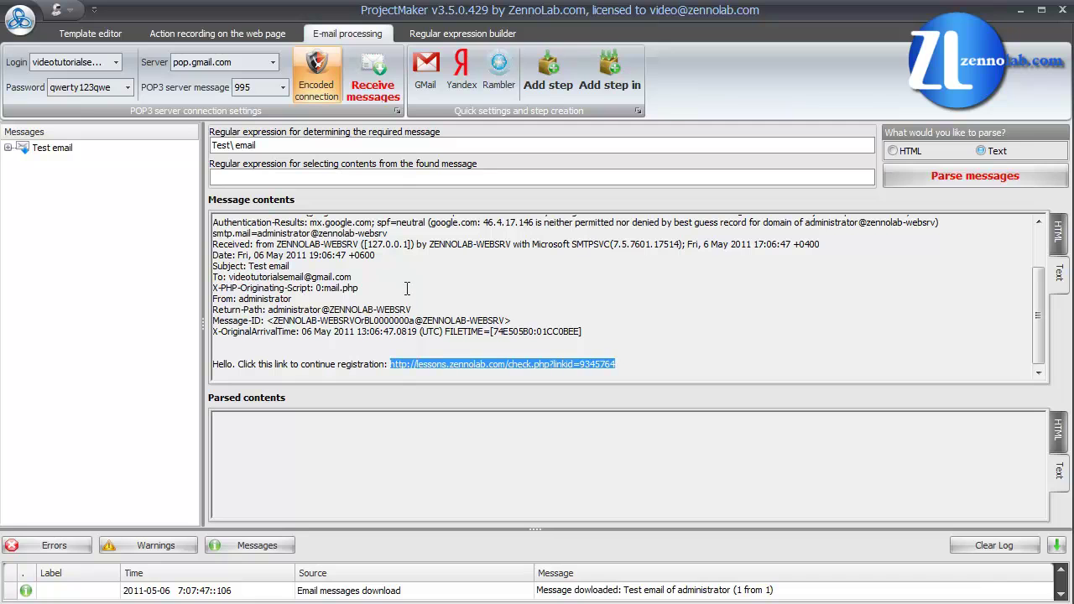
click(397, 177)
key(ctrl+v)
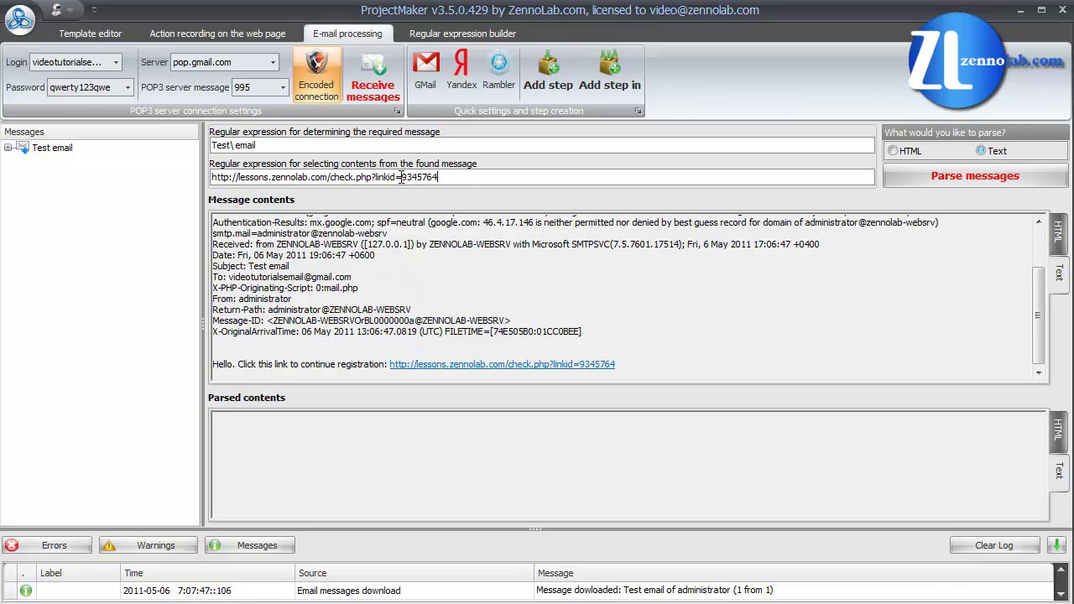
drag(416, 179, 443, 178)
text(.)
text(\)
click(891, 181)
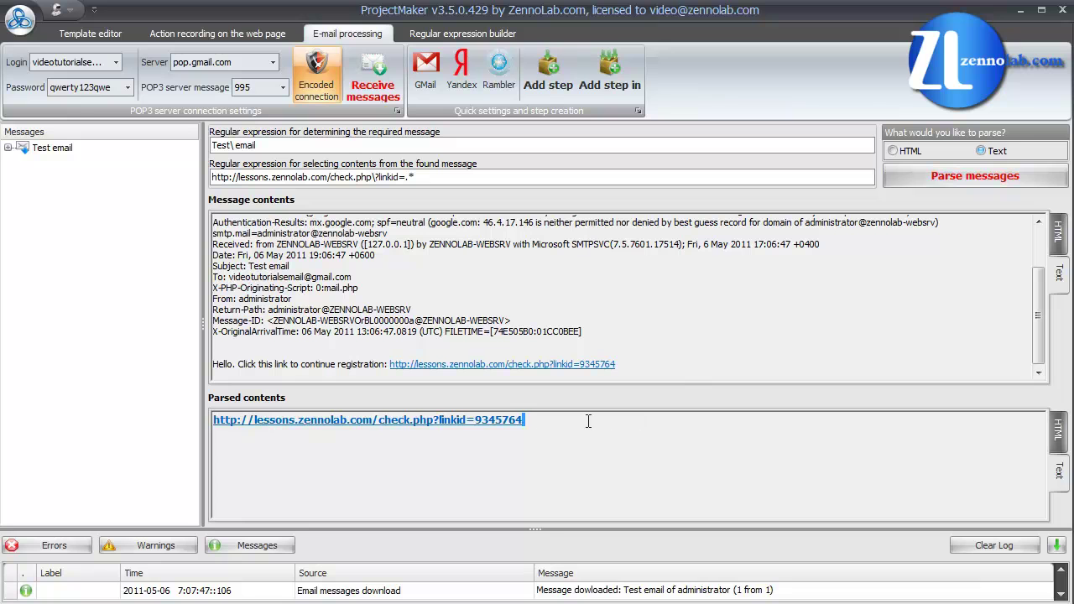
drag(589, 422, 226, 419)
key(ctrl+c)
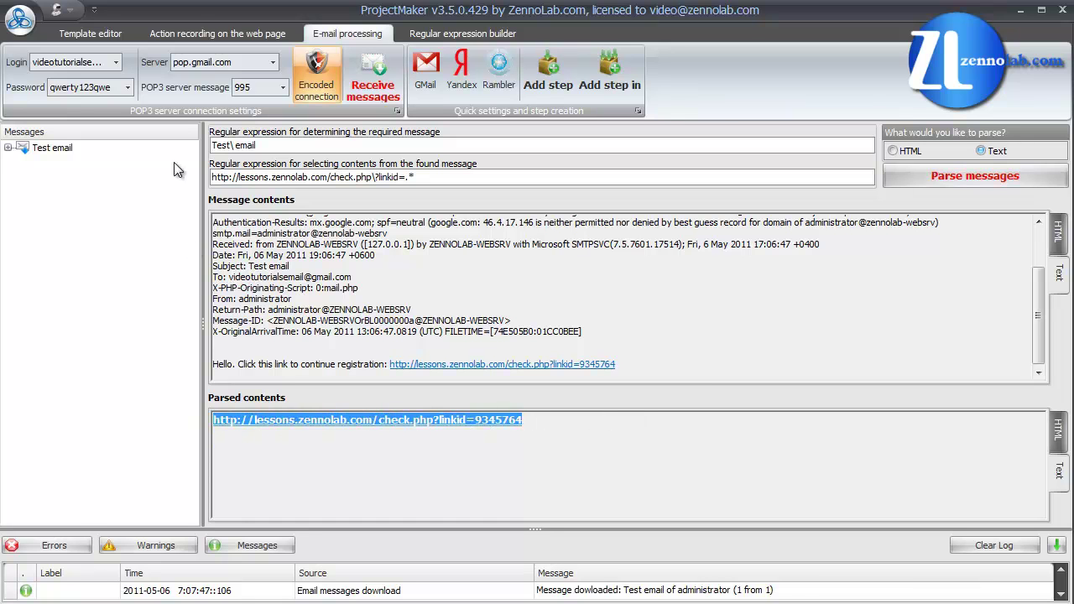
Step: Open the extracted check.php?linkid=9345764 link as a new step, loading the Congratulations! page
click(176, 36)
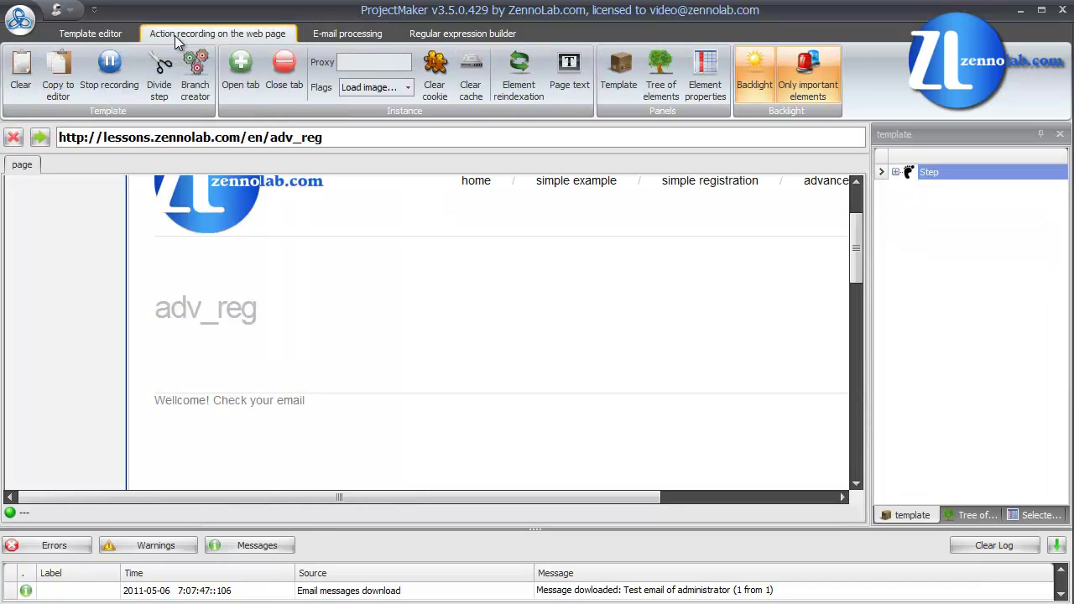
click(165, 74)
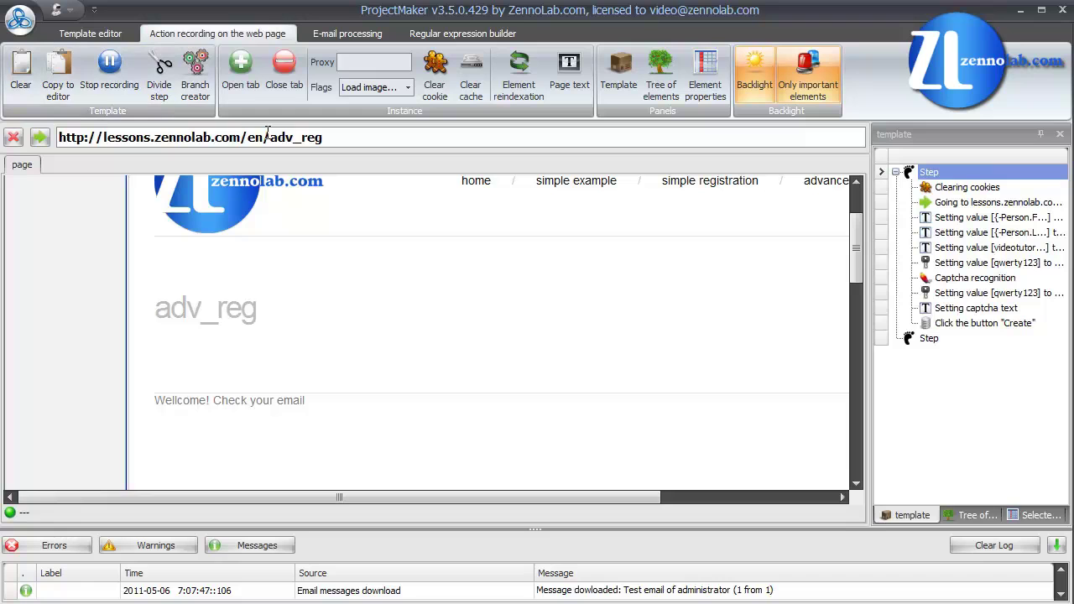
drag(325, 137, 70, 138)
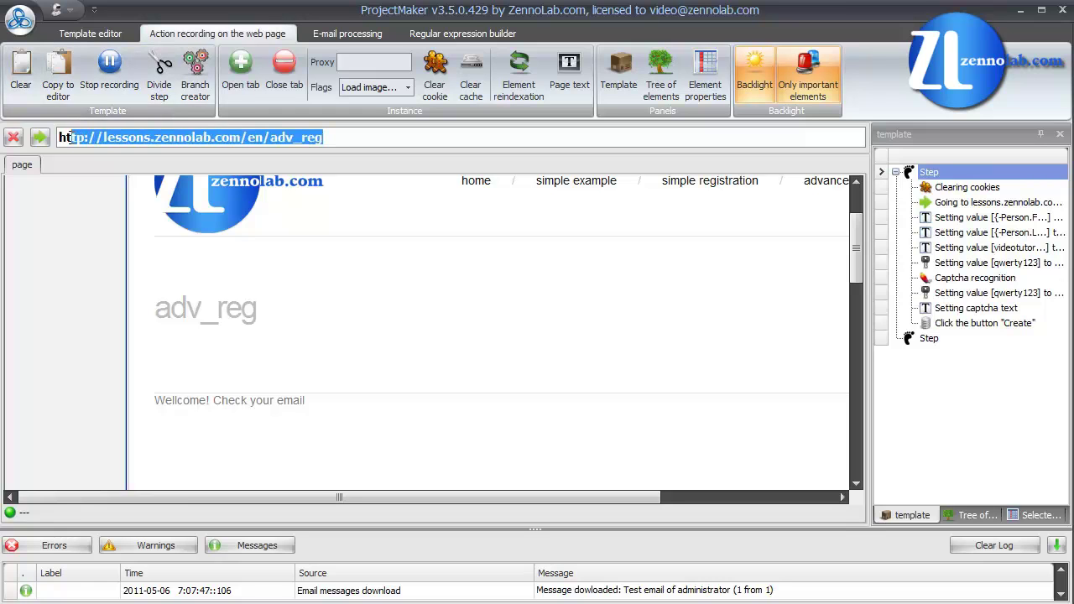
key(ctrl+v)
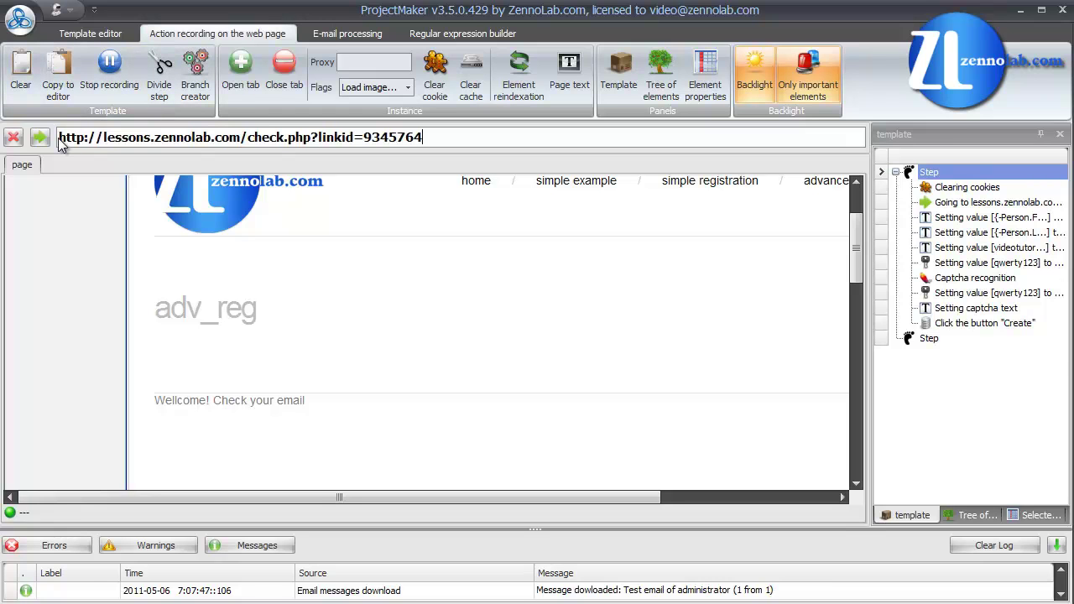
key(Return)
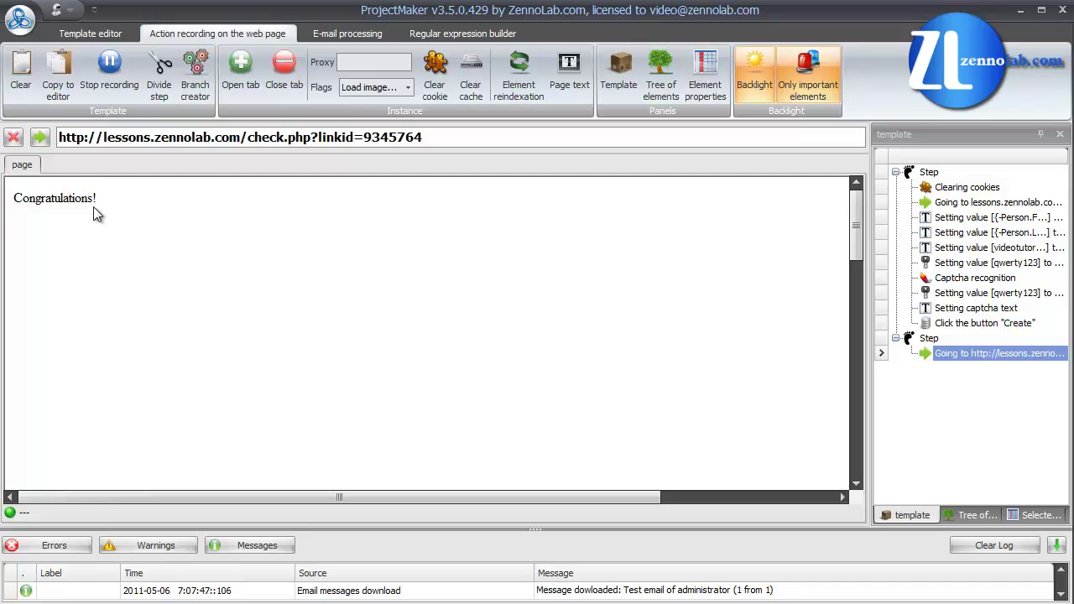
Step: Copy the recorded web actions into New Project via Copy to editor
click(70, 92)
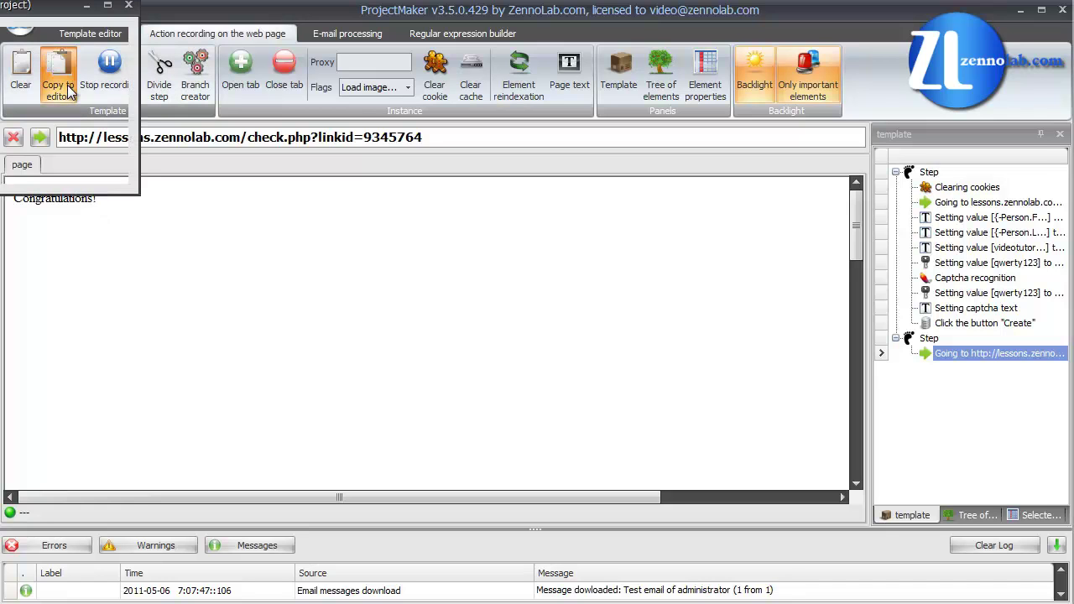
drag(43, 10, 207, 80)
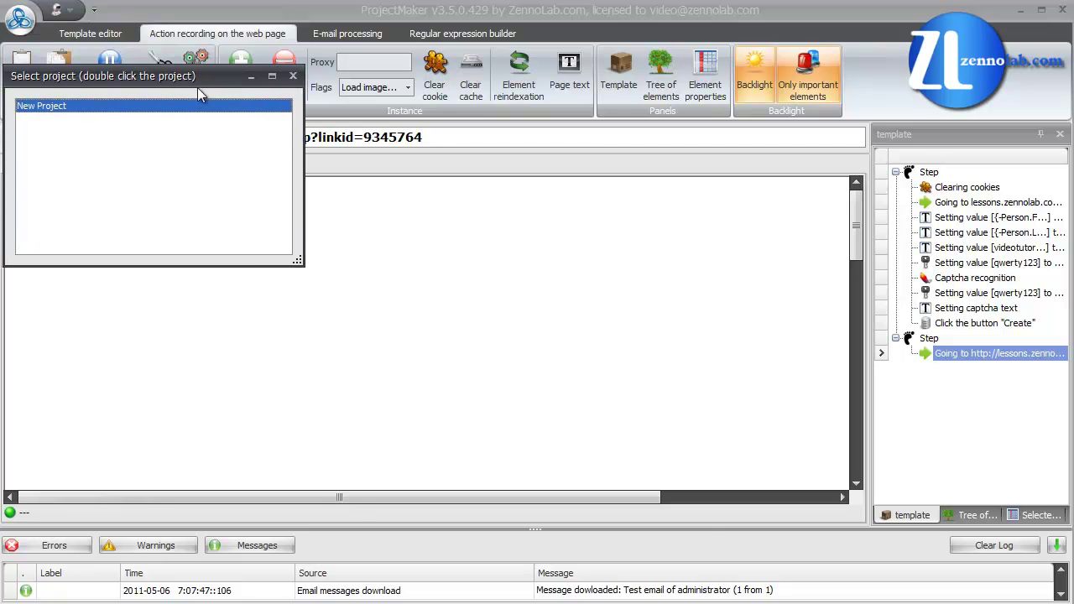
double_click(194, 107)
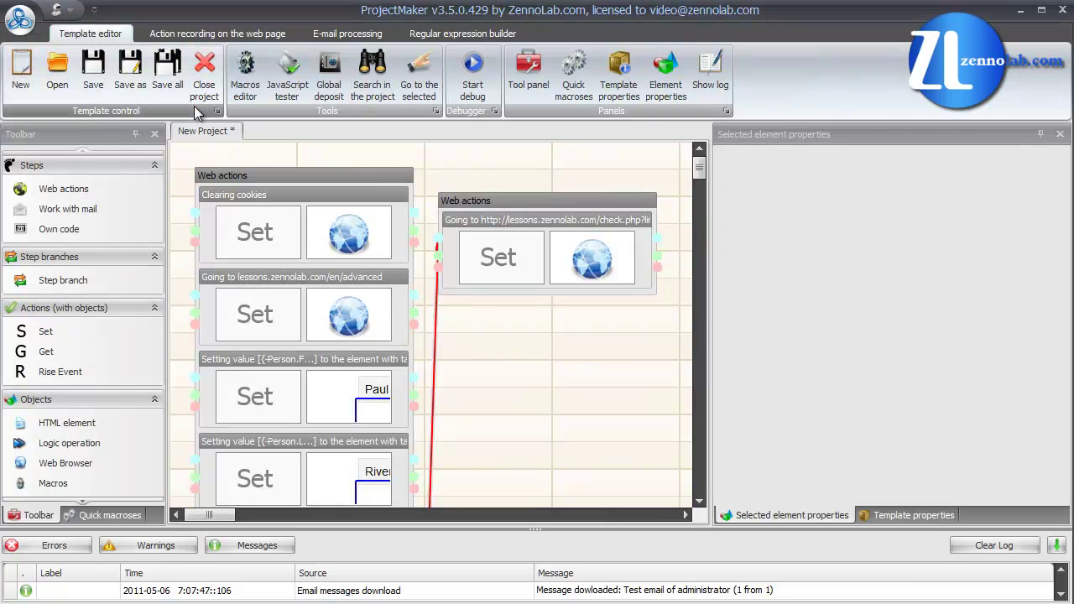
click(330, 39)
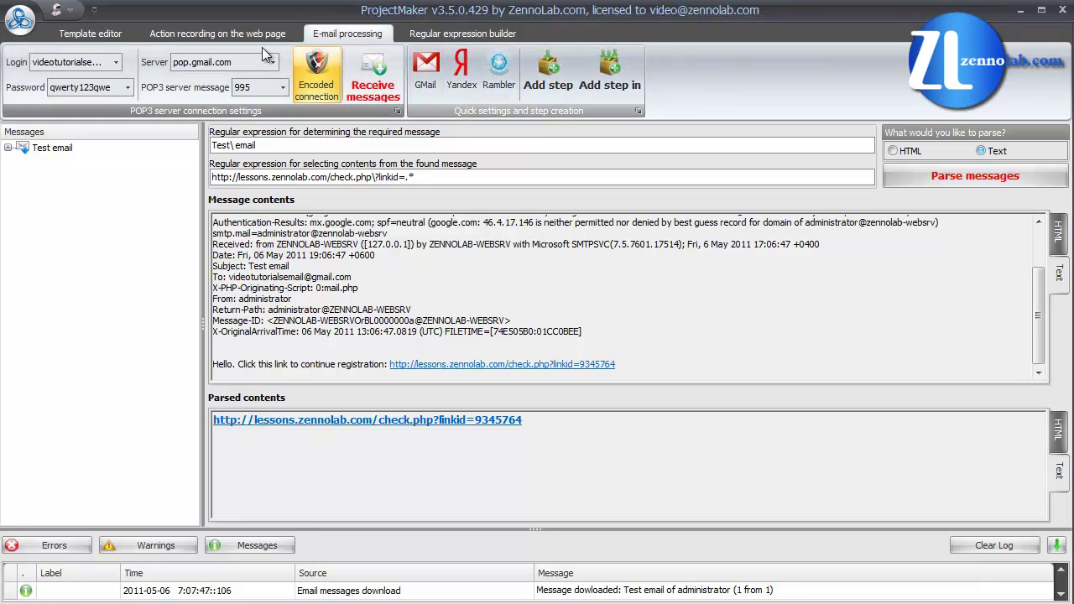
Step: Move the Work with mail block beneath the link-opening Web actions block
click(111, 42)
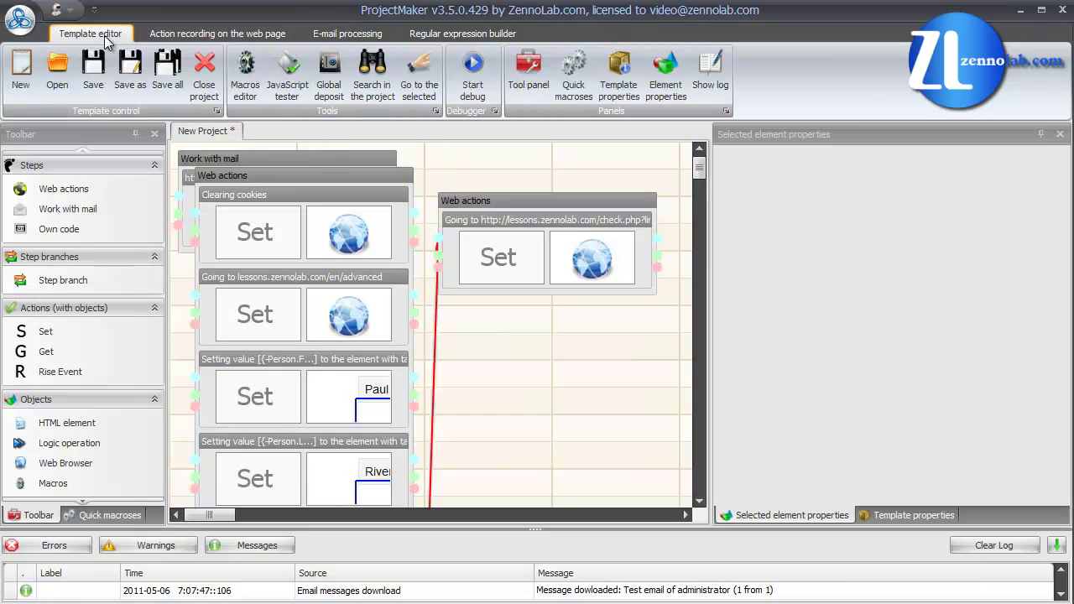
click(205, 159)
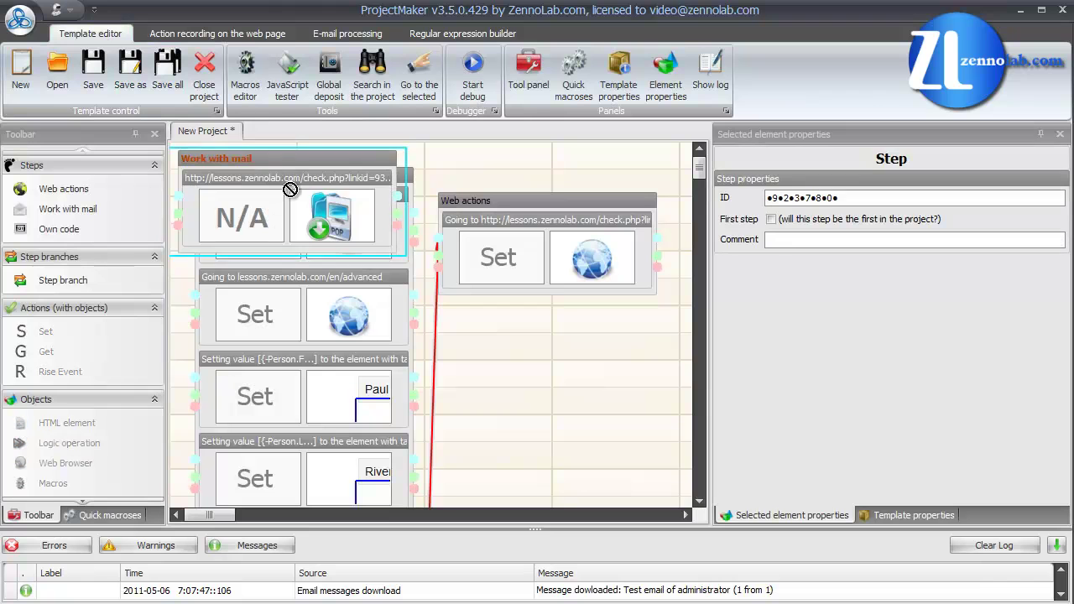
drag(206, 158, 460, 320)
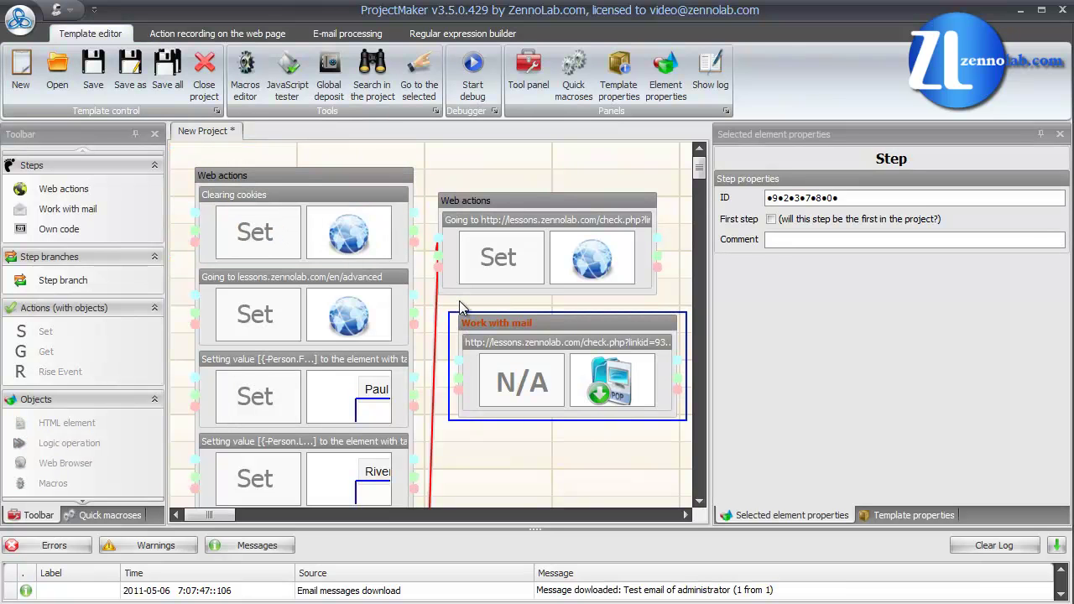
scroll(346, 394, down, 3)
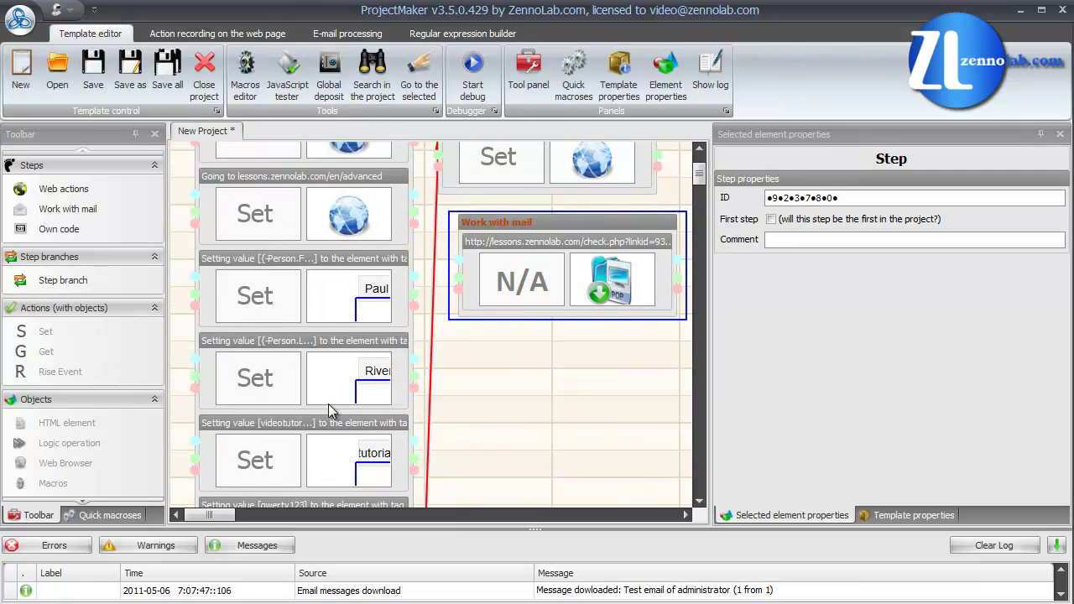
scroll(328, 403, down, 2)
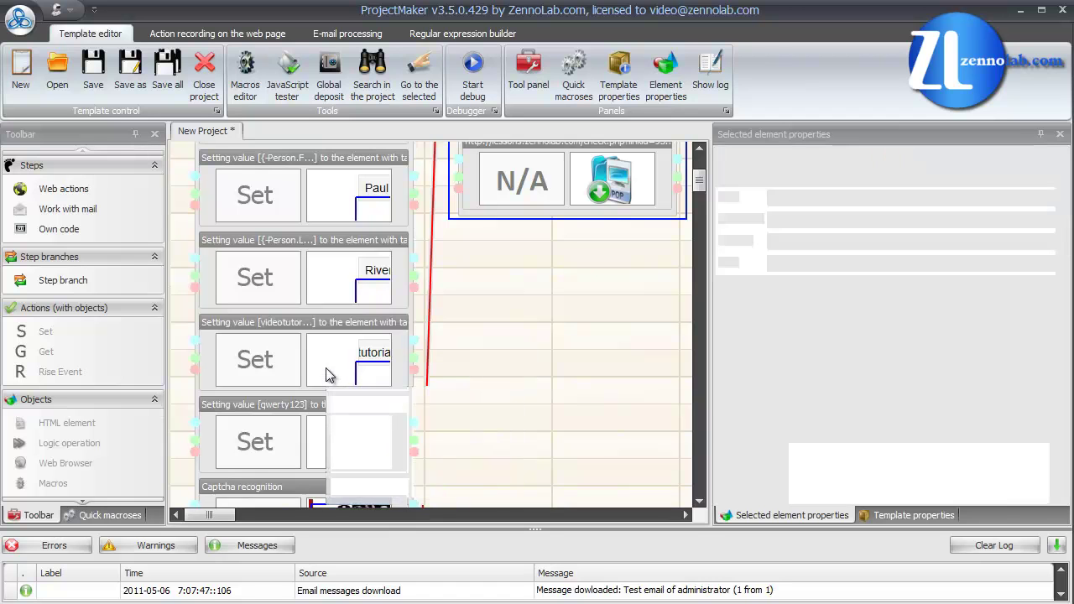
Step: Inspect the email, password and captcha recognition blocks' properties
click(328, 375)
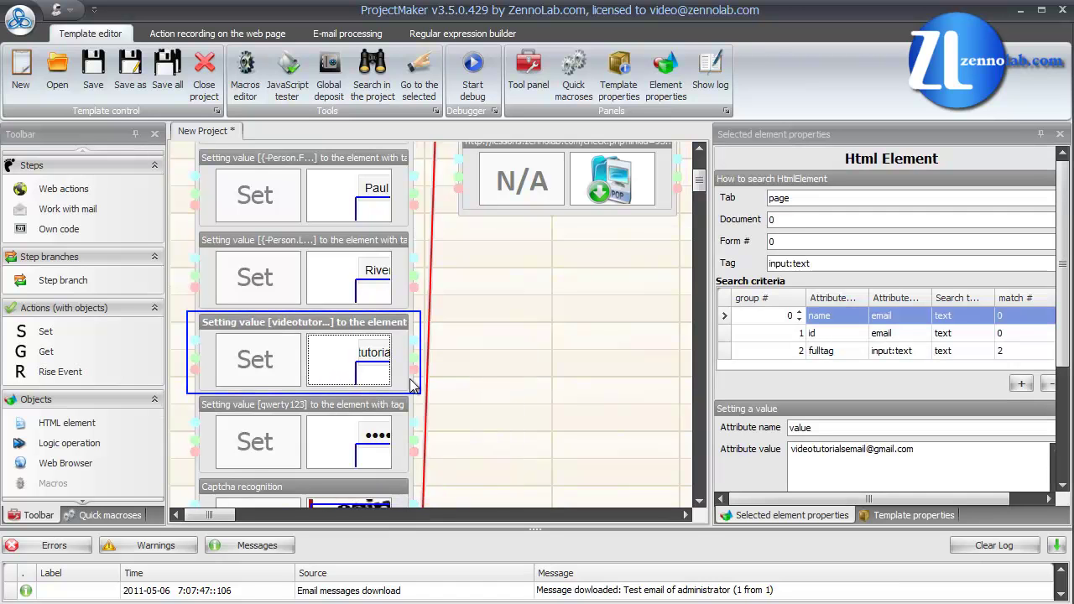
drag(878, 449, 781, 453)
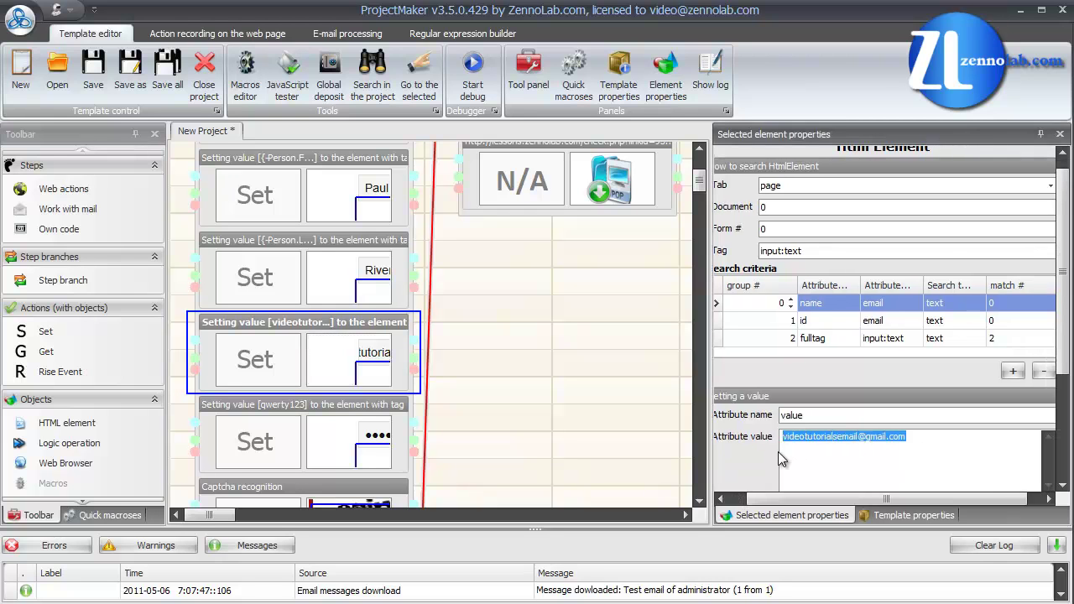
click(787, 451)
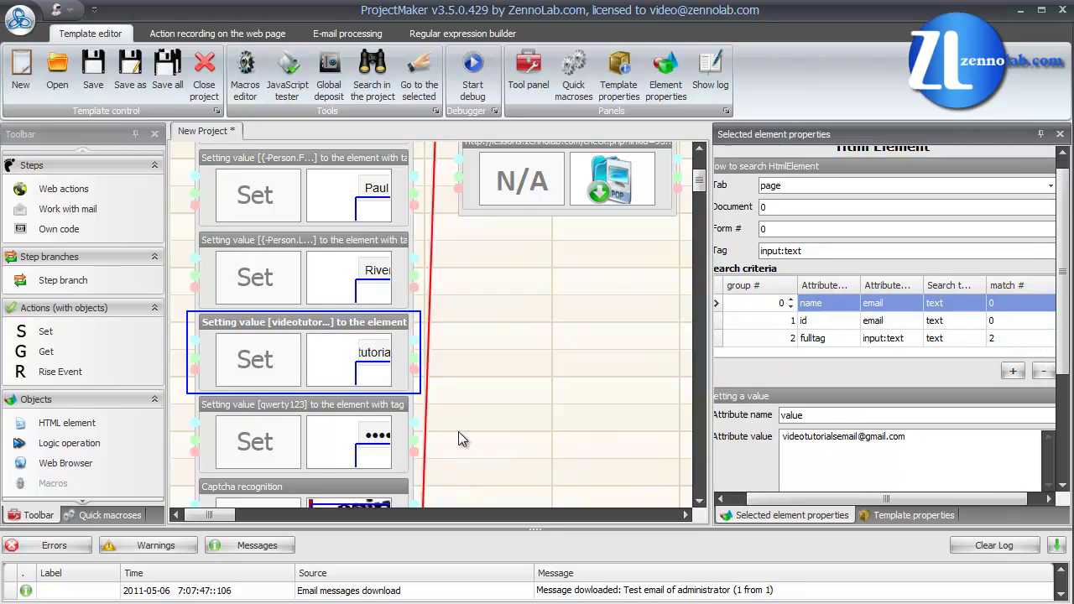
click(377, 444)
scroll(374, 441, down, 1)
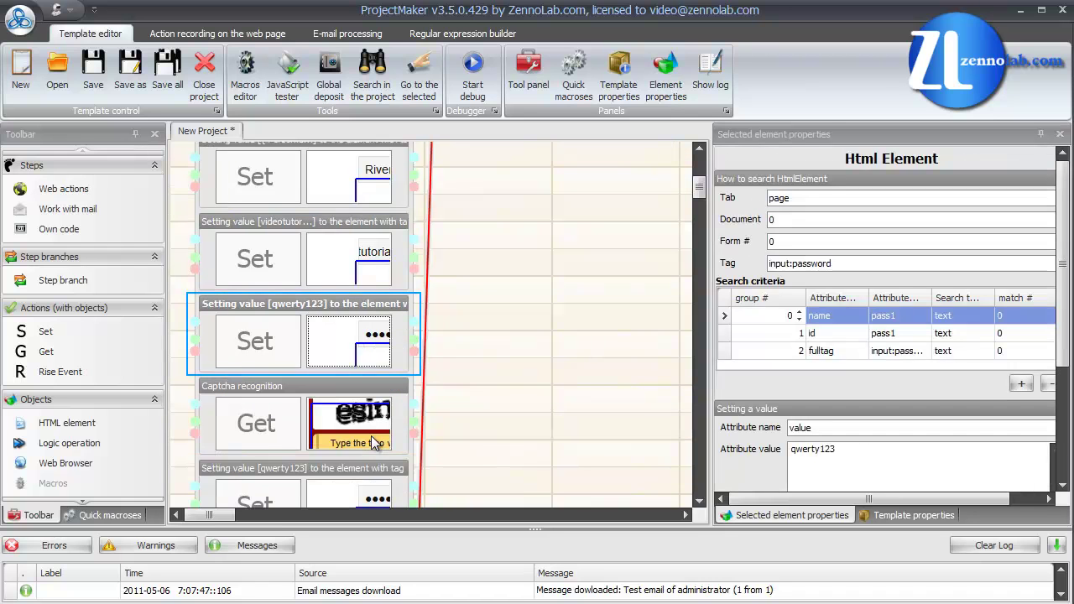
click(367, 432)
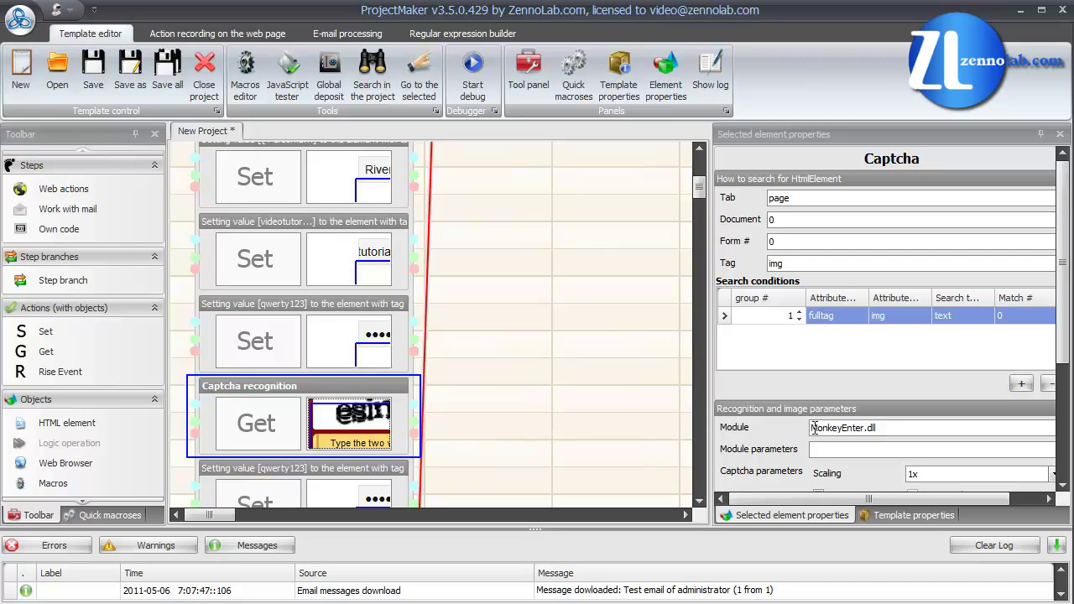
Step: Delete the old red connection leaving the captcha recognition step
click(365, 436)
scroll(363, 434, down, 5)
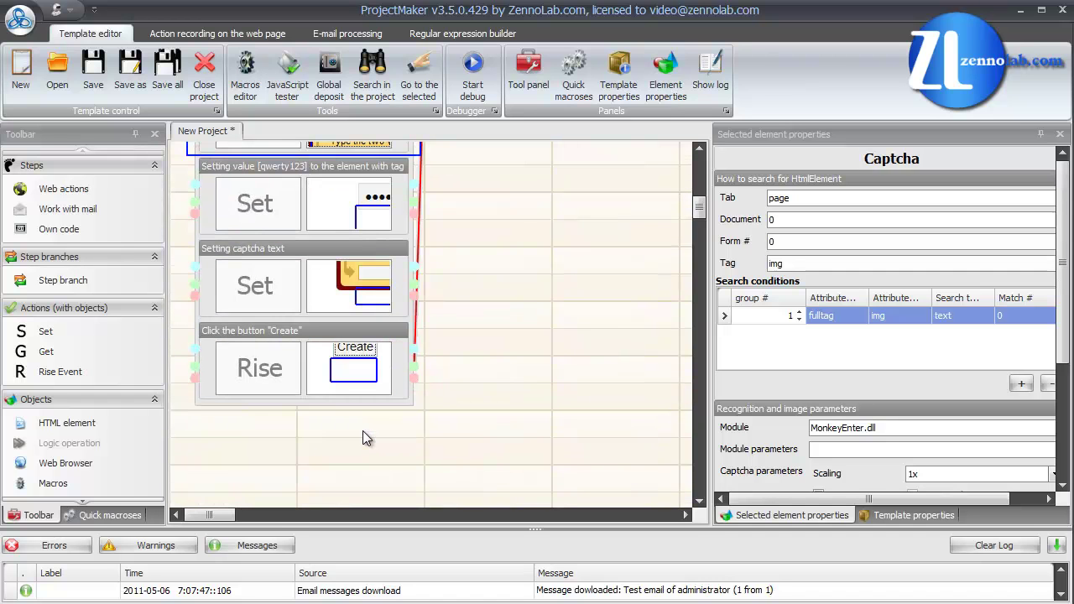
scroll(363, 434, up, 5)
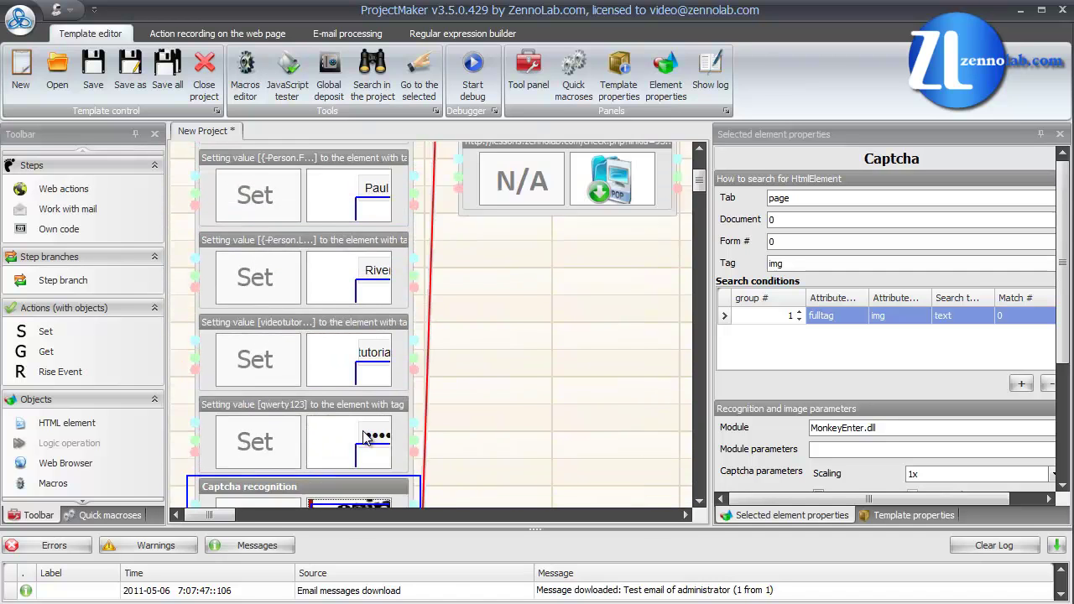
scroll(363, 436, up, 2)
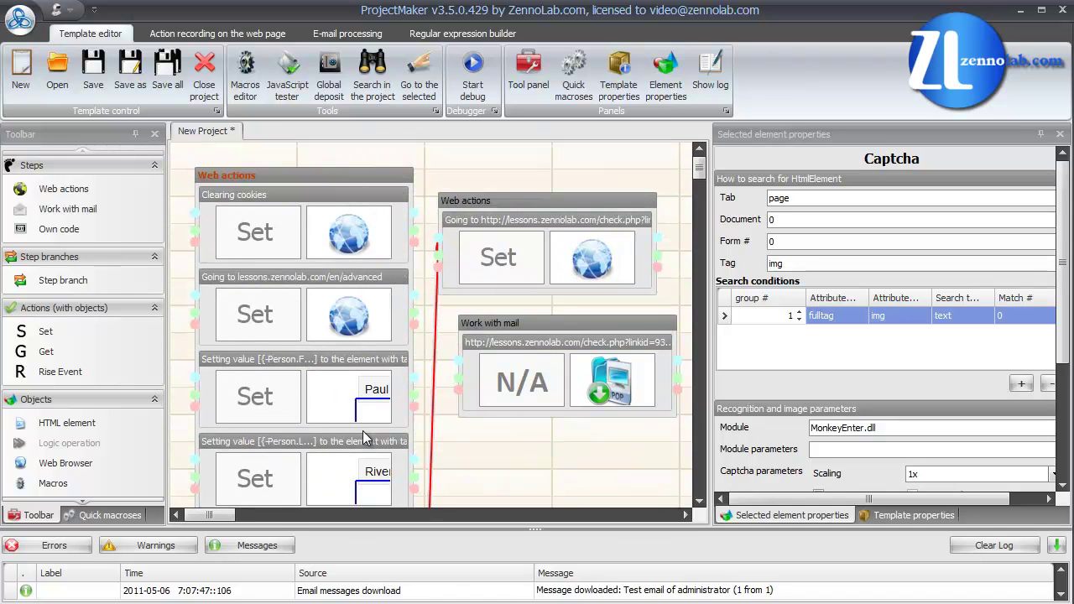
scroll(435, 433, down, 2)
right_click(434, 431)
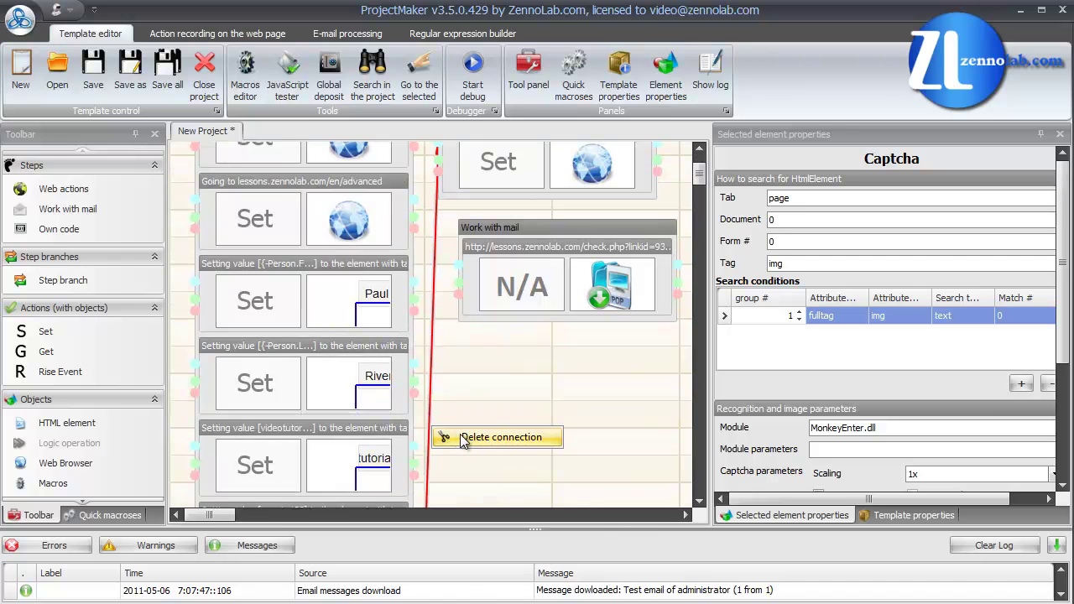
click(499, 437)
Step: Link the Create click action to the Work with mail step
scroll(461, 434, down, 6)
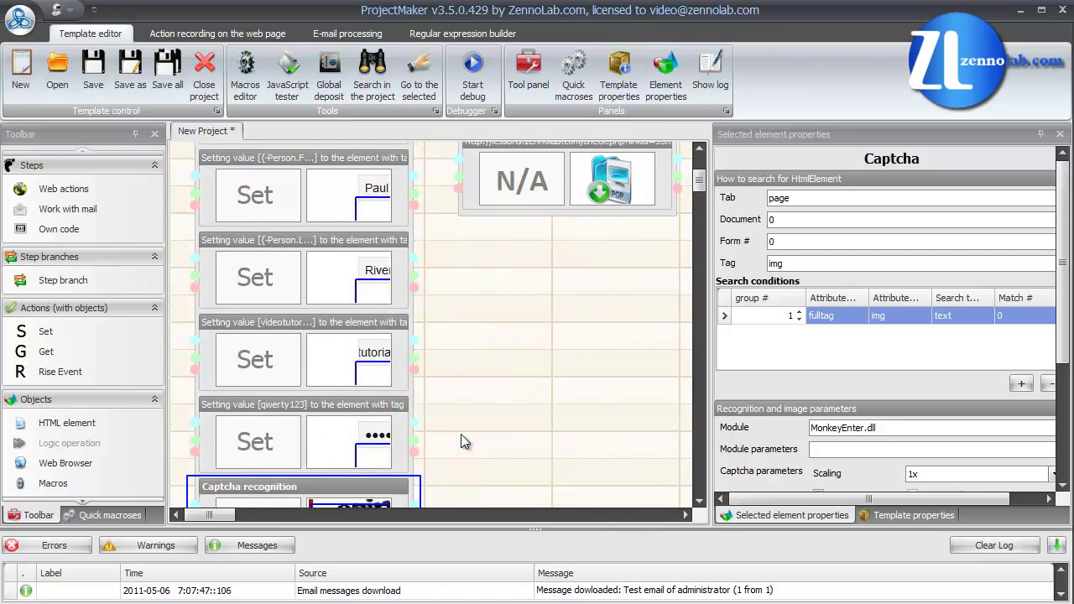
scroll(460, 434, down, 4)
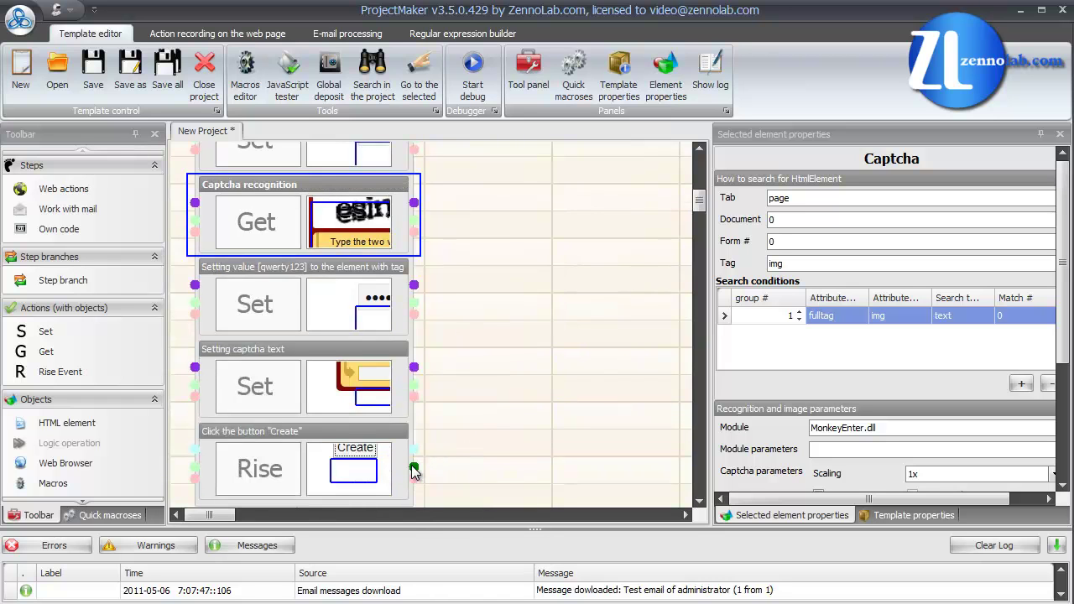
scroll(434, 467, up, 6)
scroll(434, 466, up, 4)
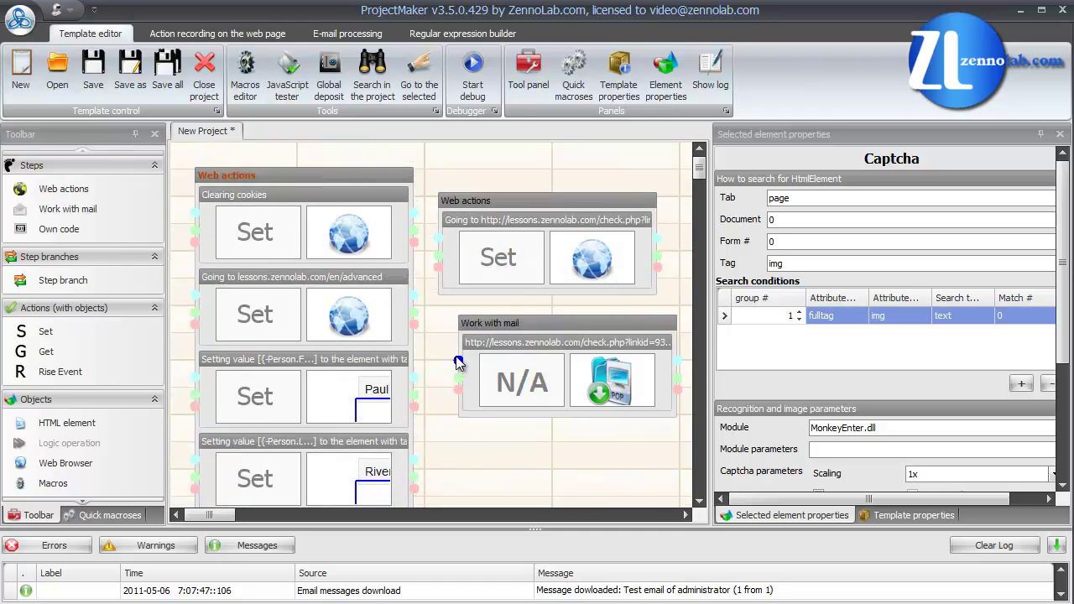
drag(458, 363, 458, 362)
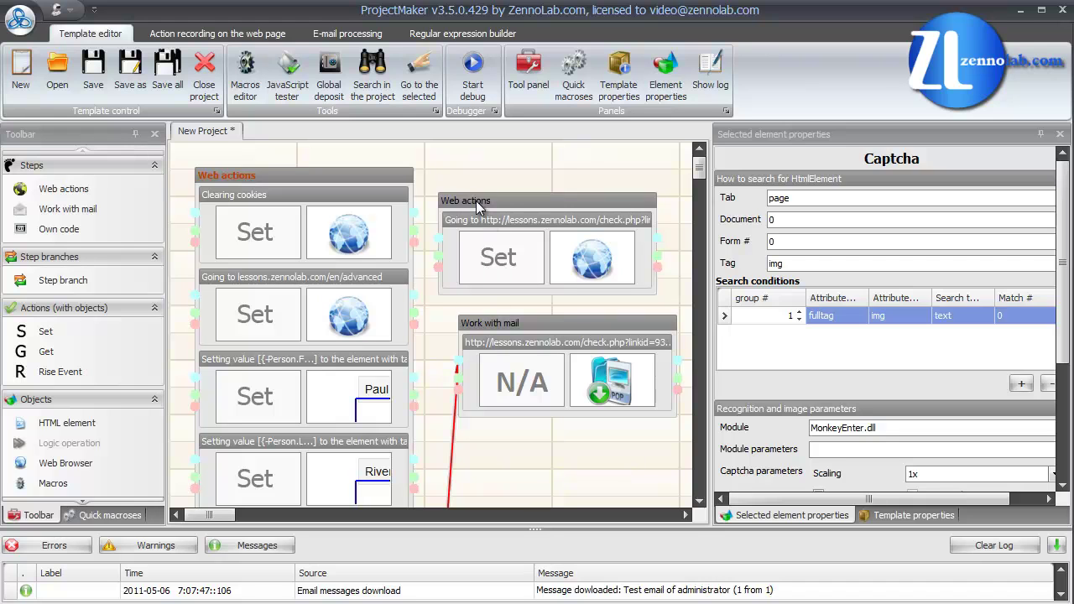
Step: Move the link-opening Web actions step below Work with mail and connect the mail step's output to it
click(477, 202)
drag(526, 449, 527, 450)
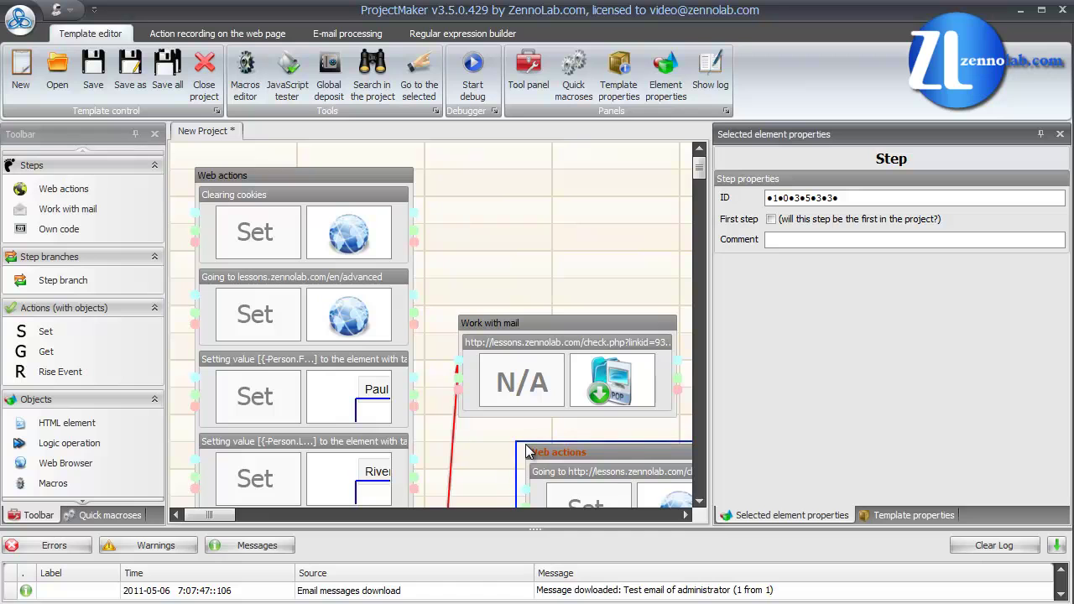
drag(209, 515, 233, 515)
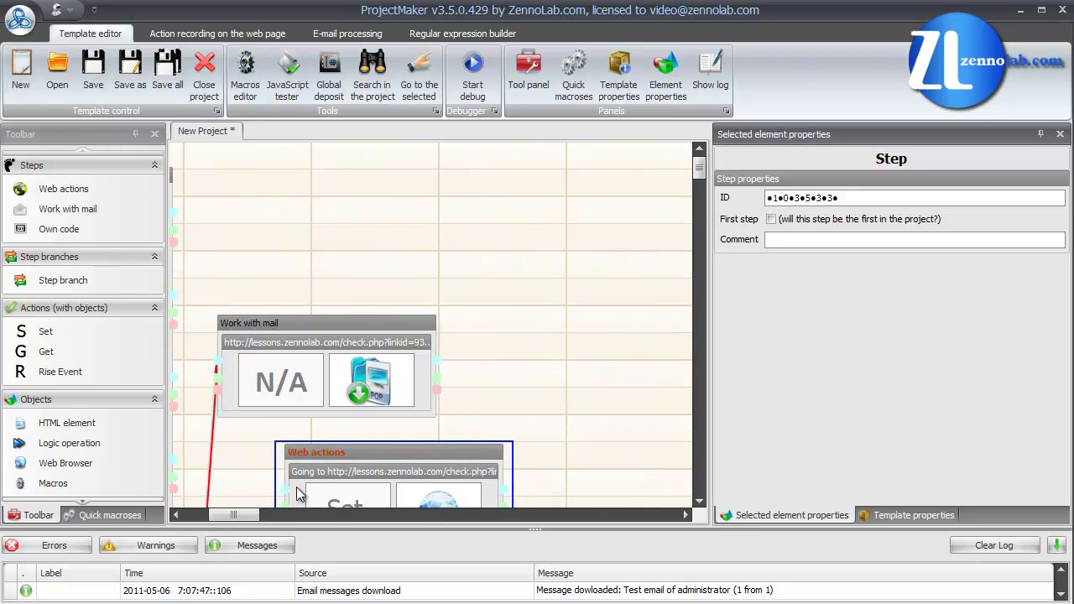
click(698, 501)
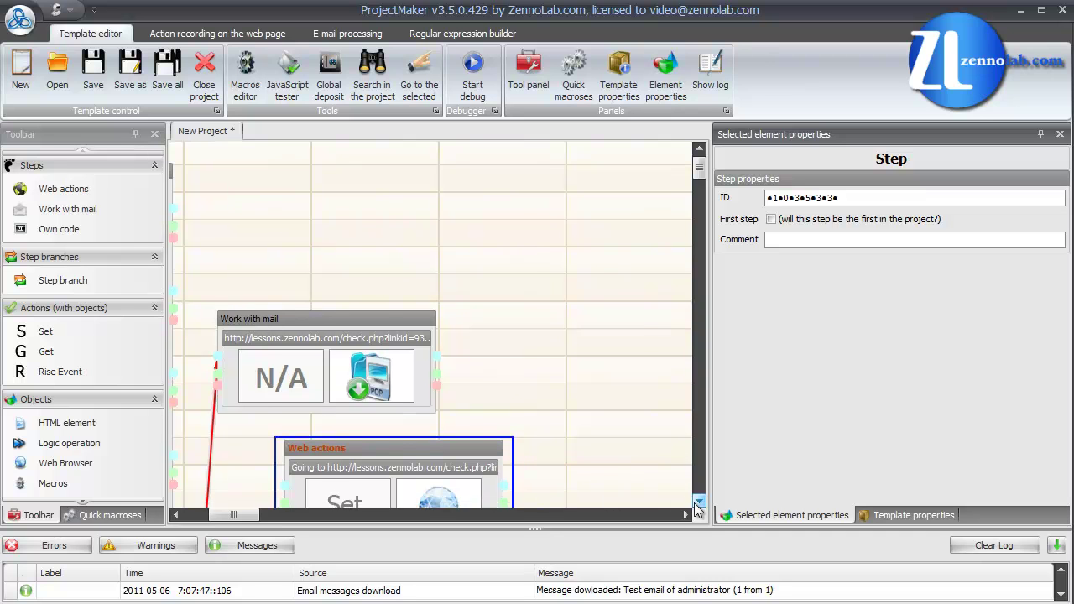
drag(698, 506, 698, 506)
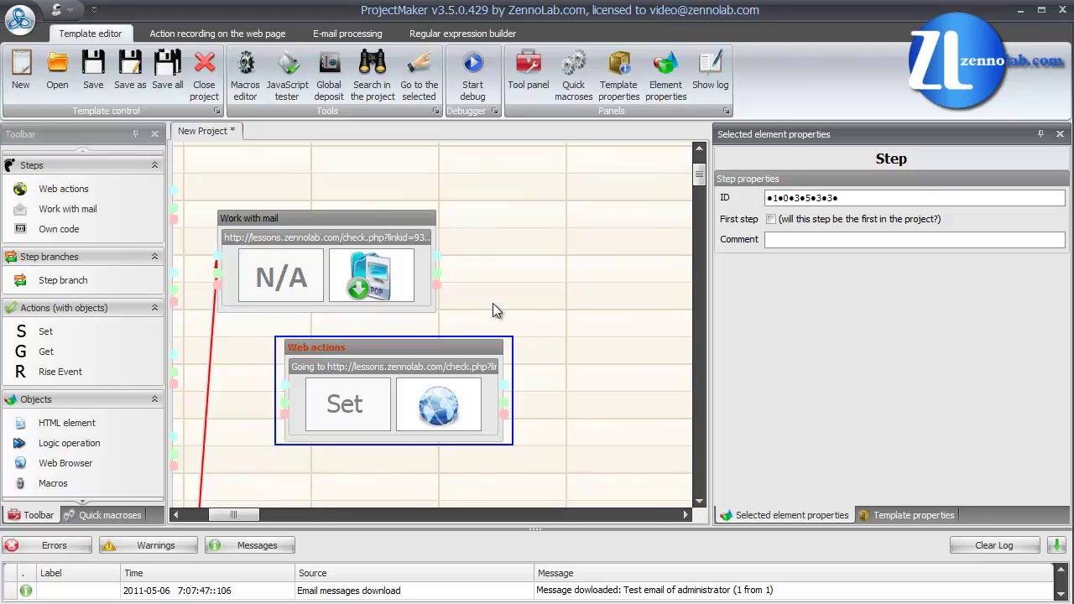
drag(438, 278, 504, 386)
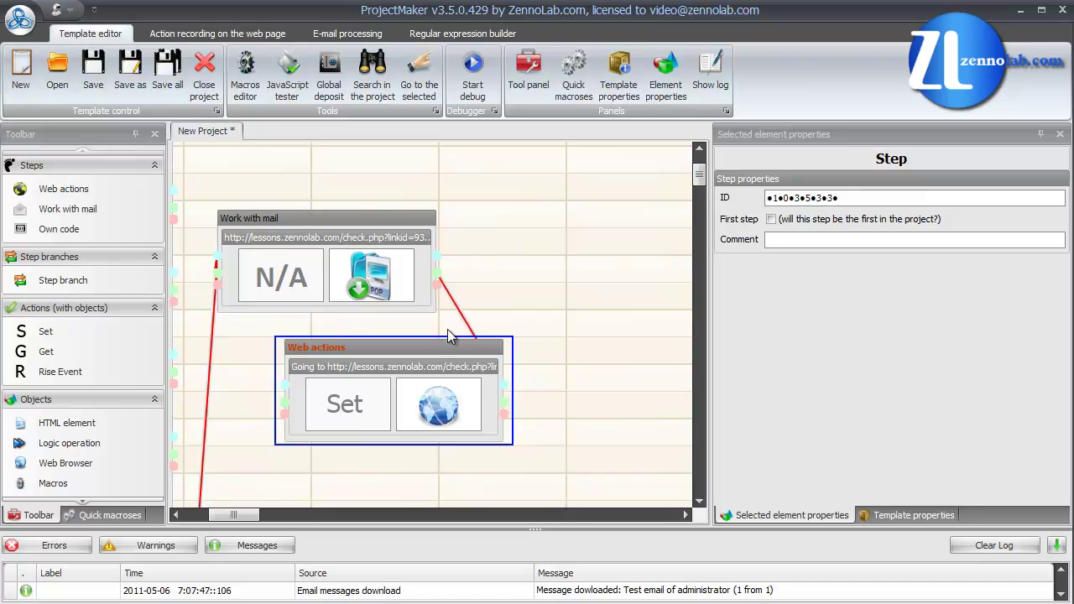
Step: Copy the reg0 macro holding the parsed link from the Work with mail step's POP3 settings
click(401, 291)
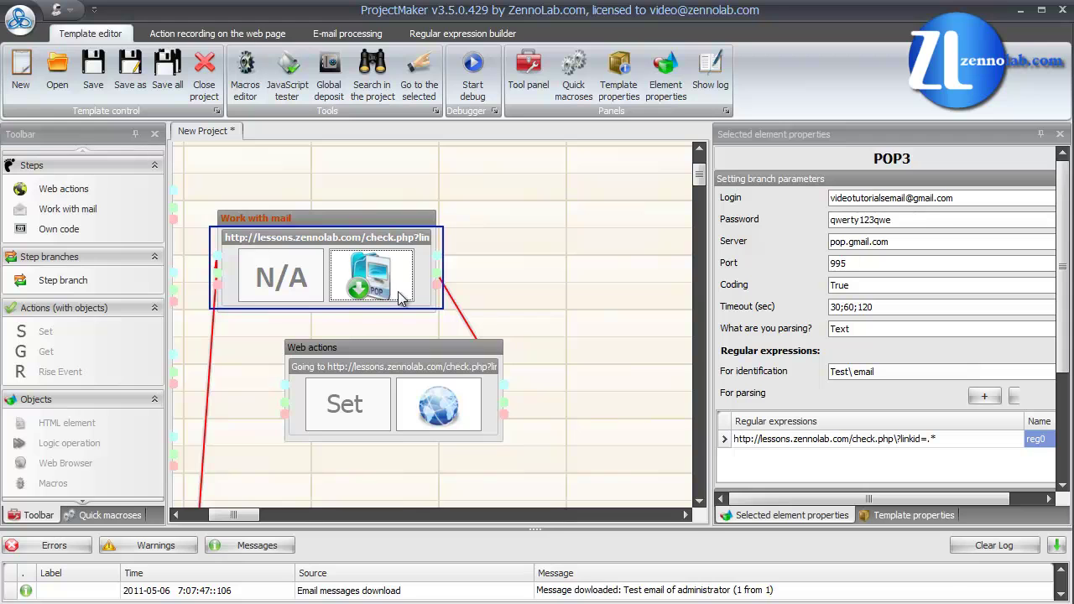
click(957, 198)
click(955, 218)
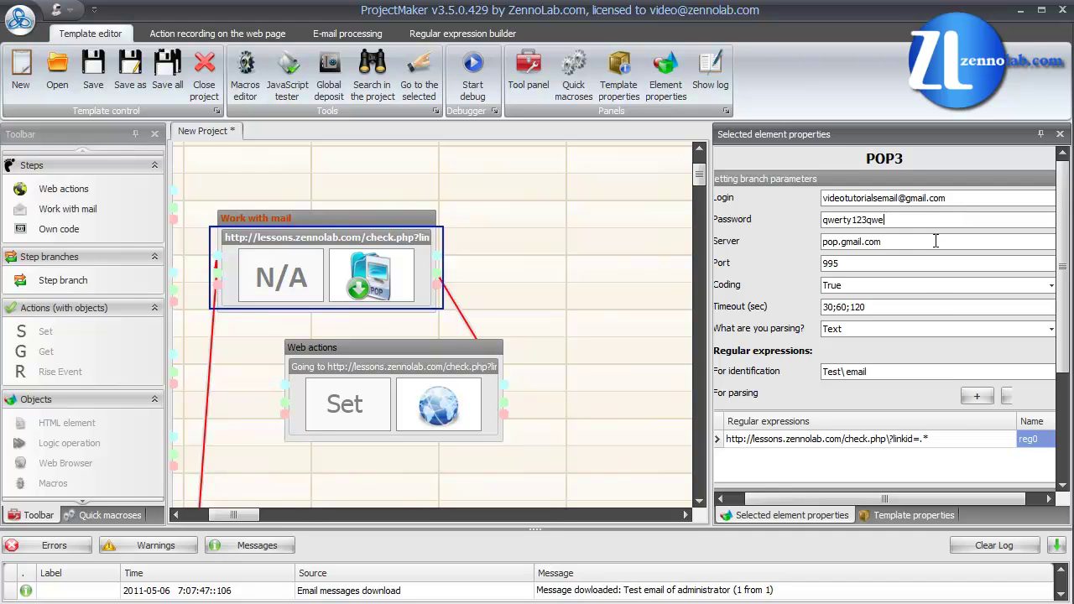
scroll(926, 328, down, 3)
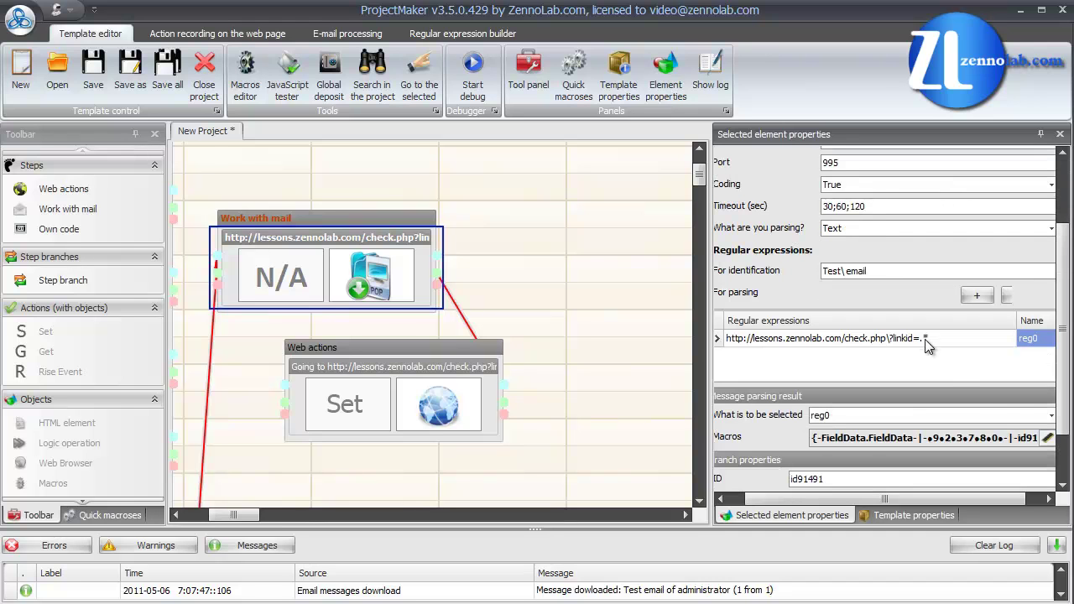
click(1047, 440)
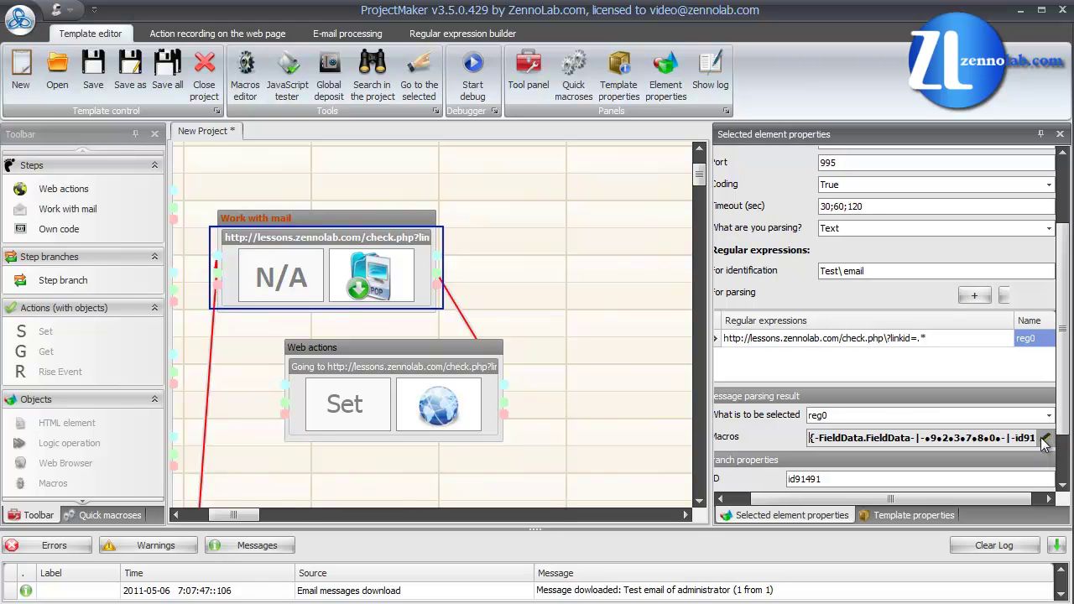
Step: Replace the fixed check URL in the Web actions Go to page address with the reg0 macro
click(411, 414)
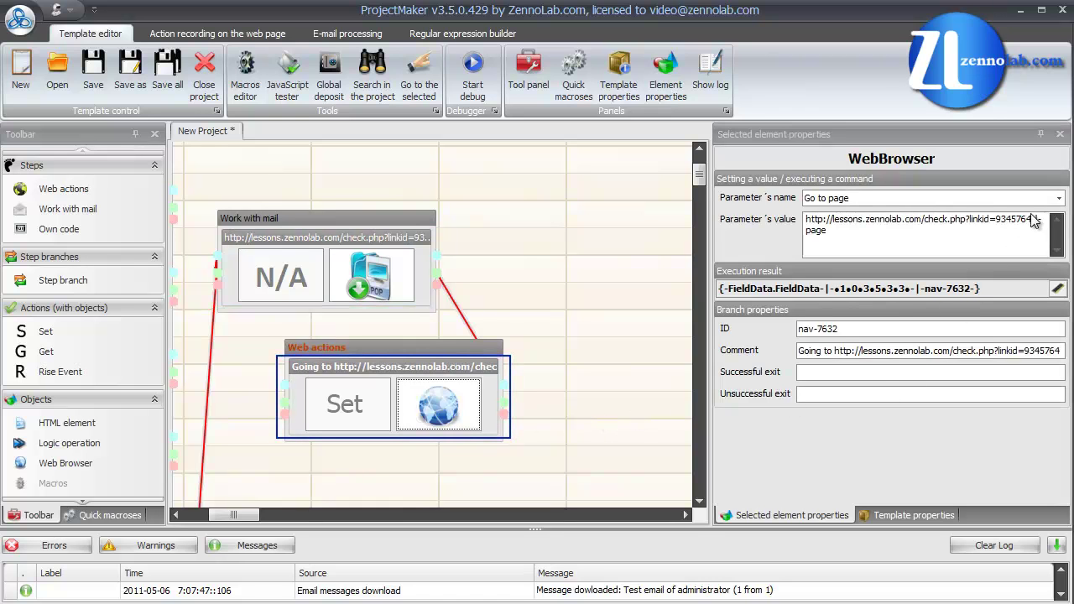
drag(1031, 215, 795, 223)
key(ctrl+v)
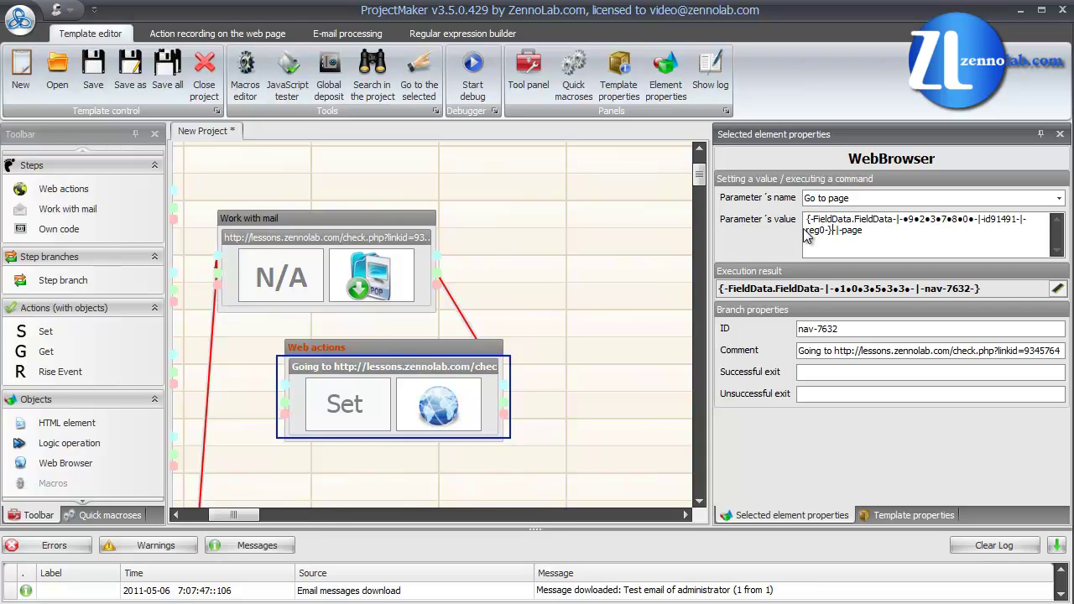
Step: Start debugging the template and move and enlarge the debug browser window
click(484, 69)
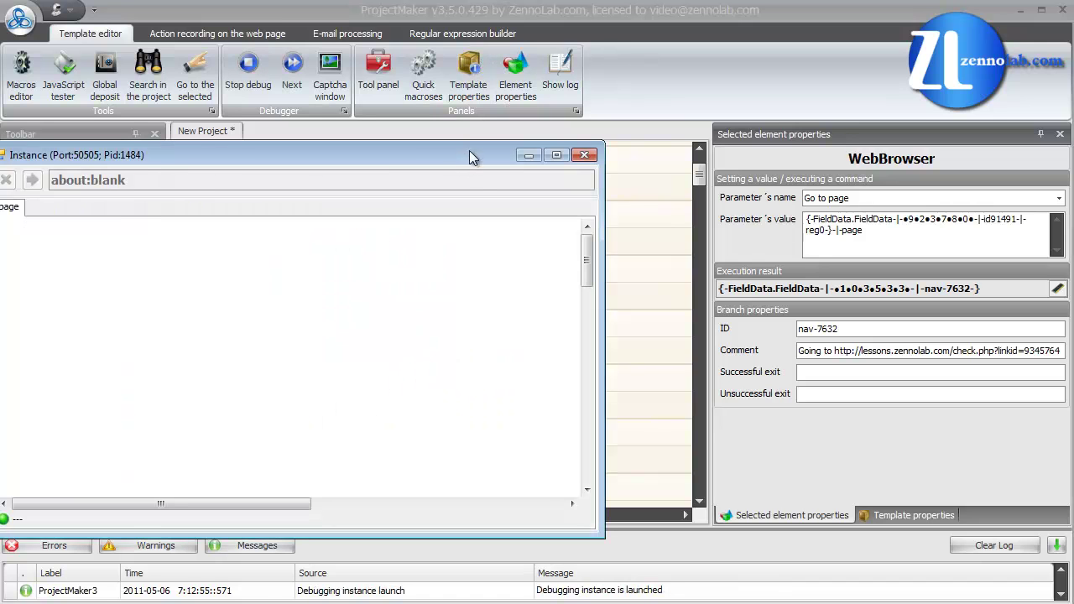
drag(470, 153, 495, 126)
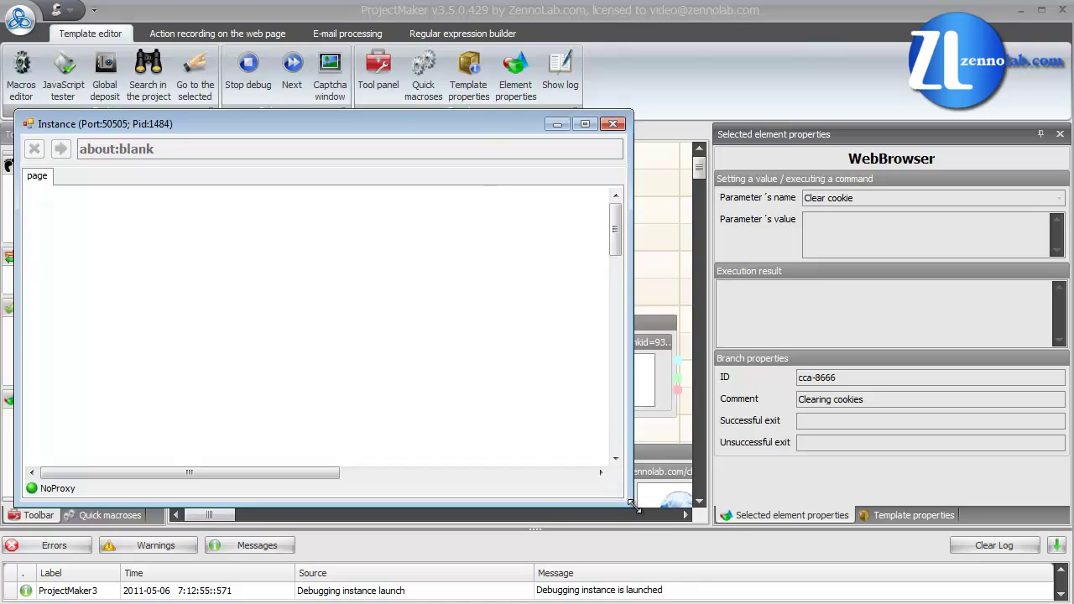
drag(631, 505, 1046, 579)
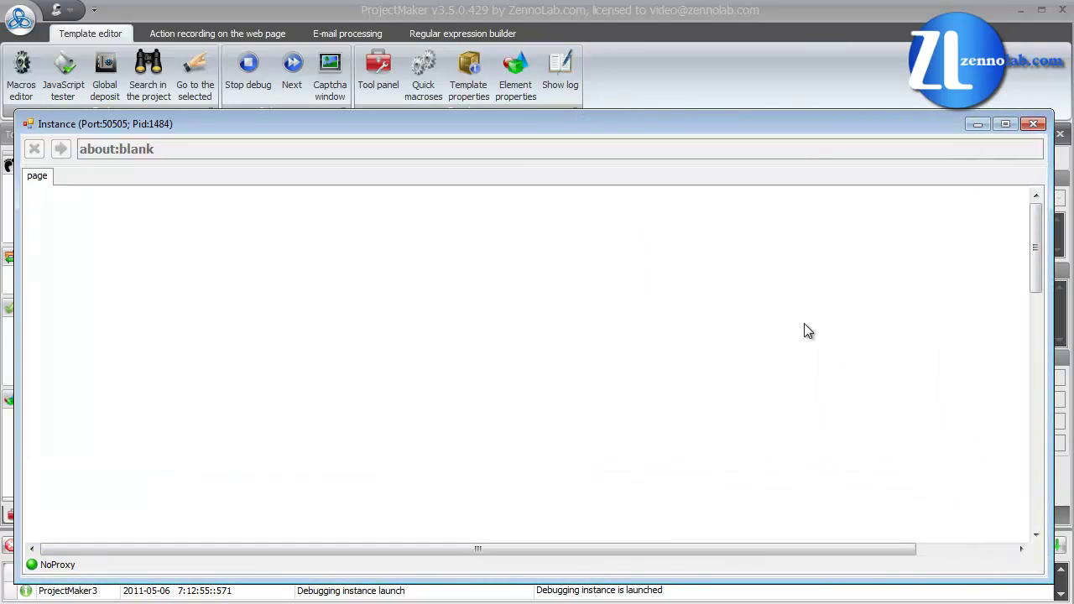
Step: Step through filling first name, last name, email and password, then open the Captcha Recognition window
click(295, 65)
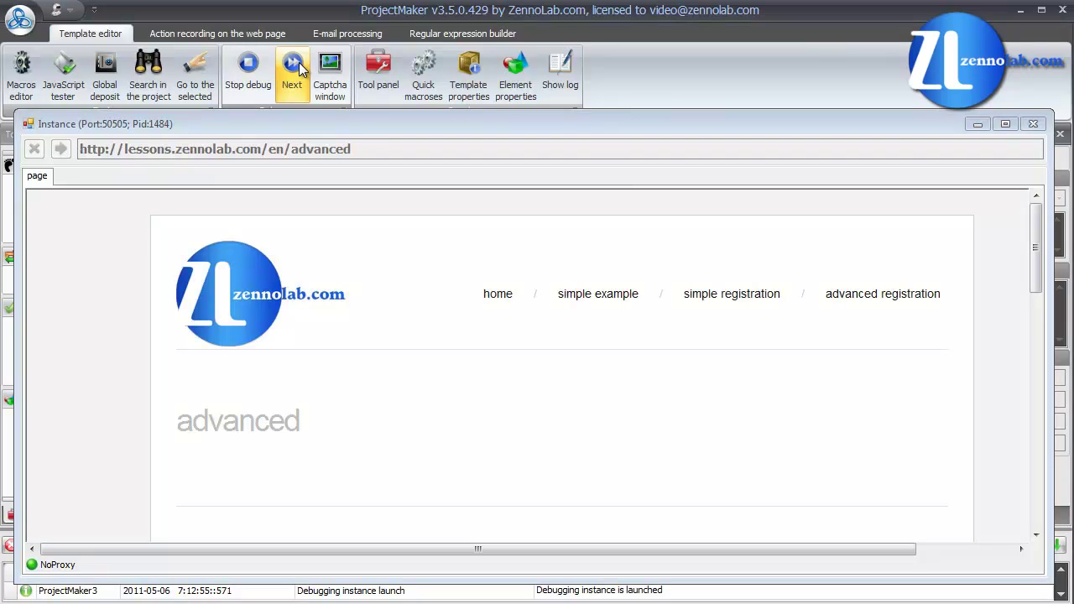
click(299, 62)
click(299, 62)
click(299, 62)
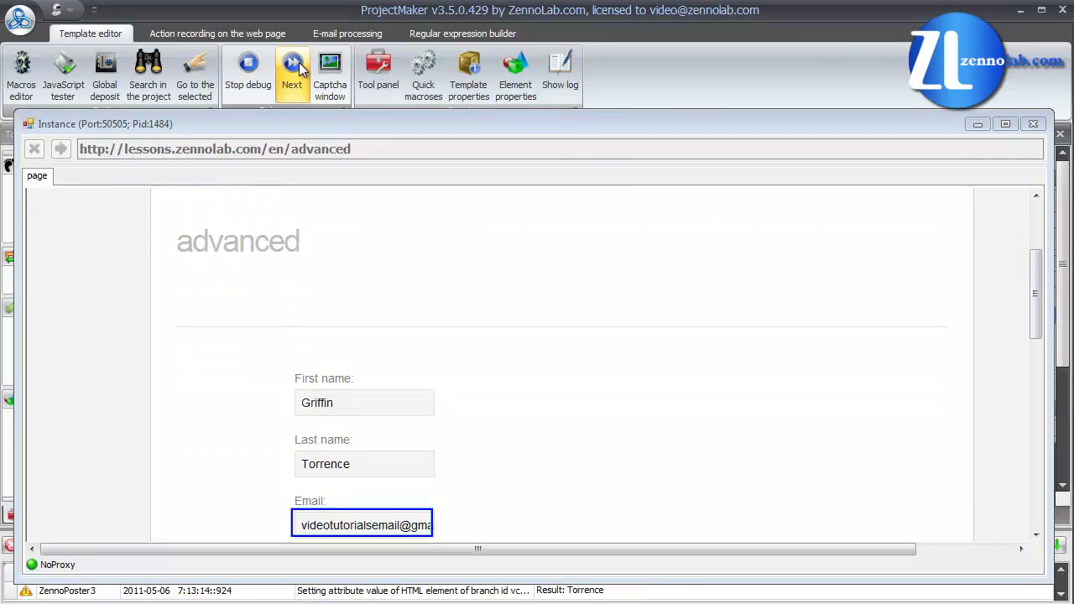
click(298, 62)
click(298, 62)
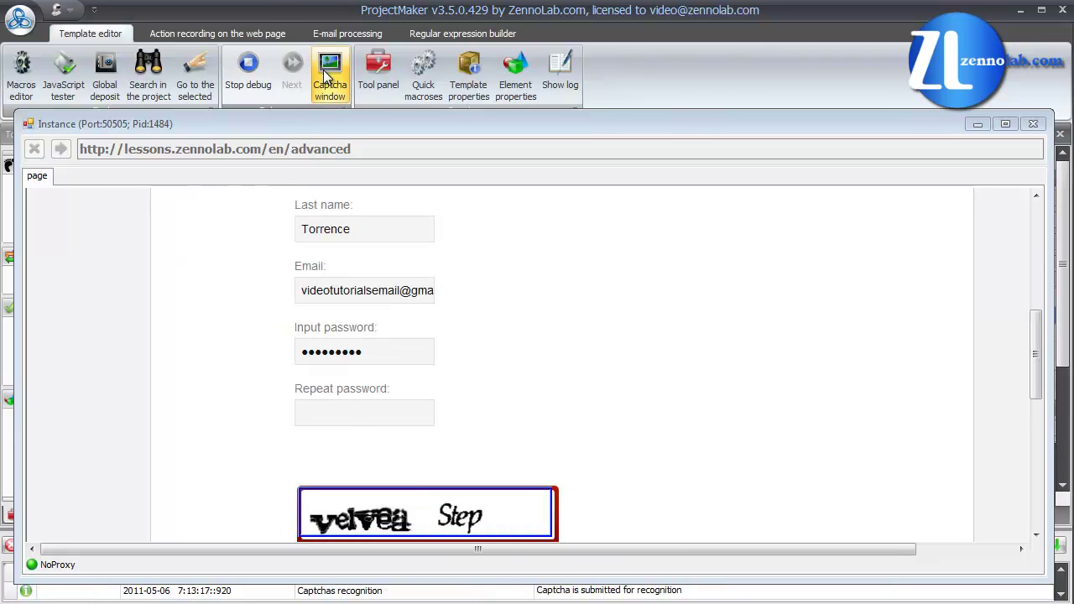
click(330, 73)
Step: Enter 'velvea' as the captcha answer in the Captcha Recognition window and submit it
drag(211, 26, 345, 93)
text(v)
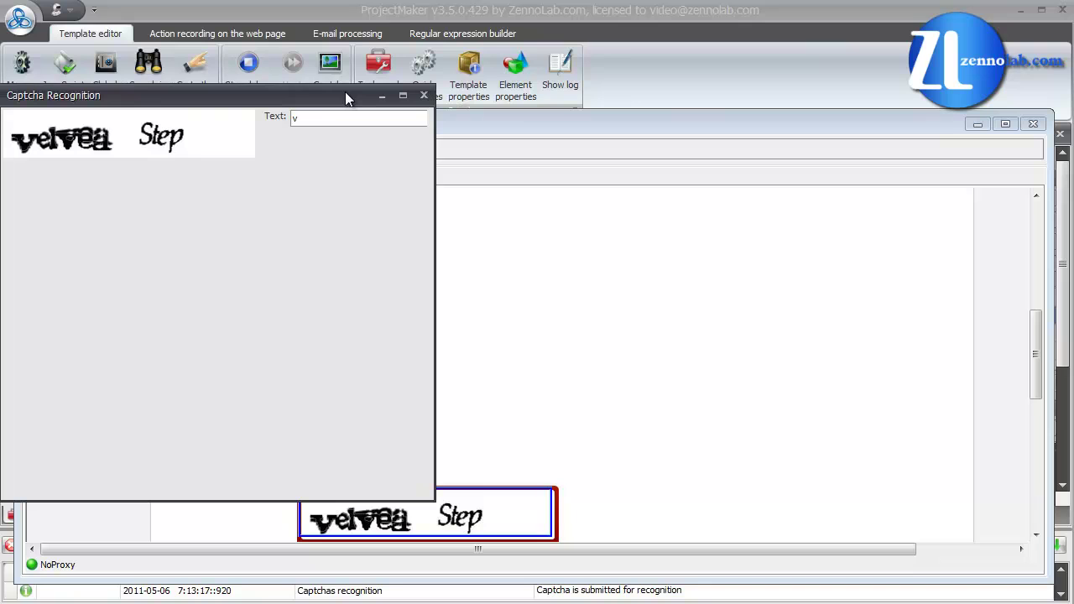
text(elvea)
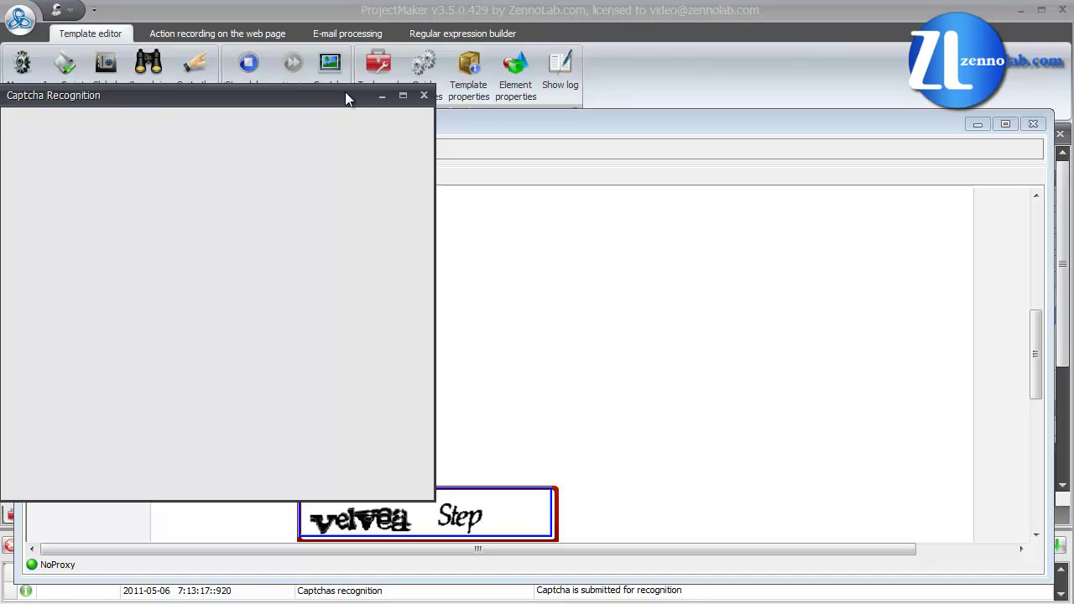
click(424, 95)
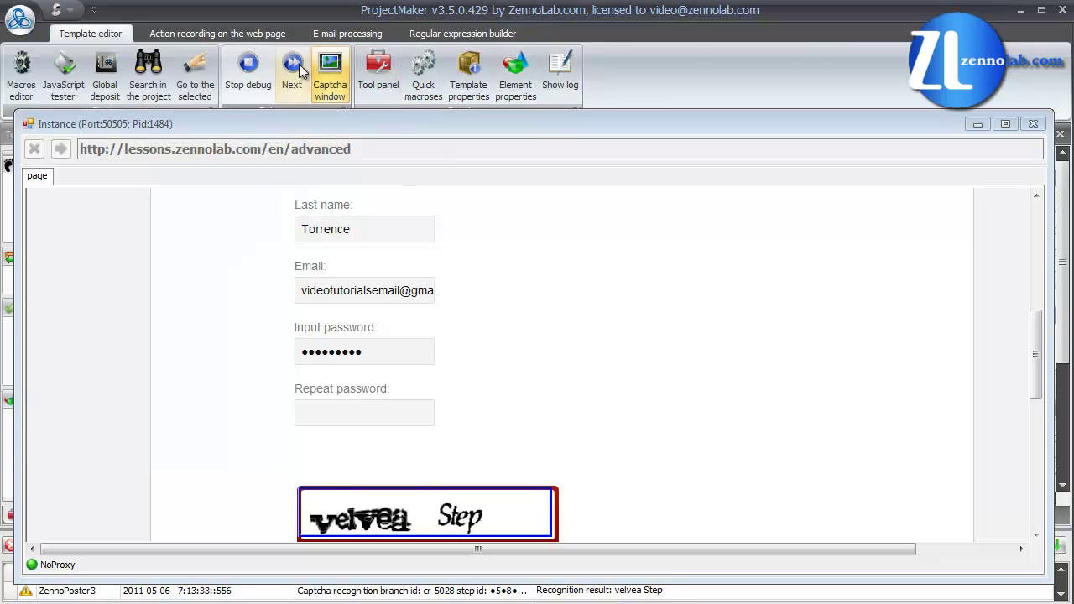
Step: Step through repeat password, captcha entry and submission, then run the confirmation-email check step
click(295, 67)
click(293, 67)
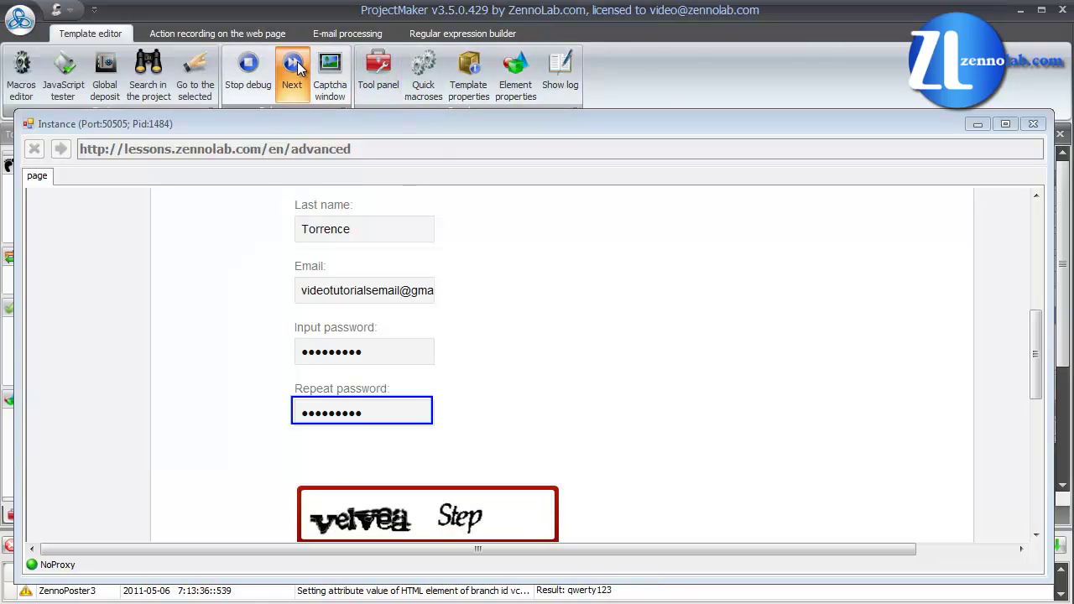
click(298, 67)
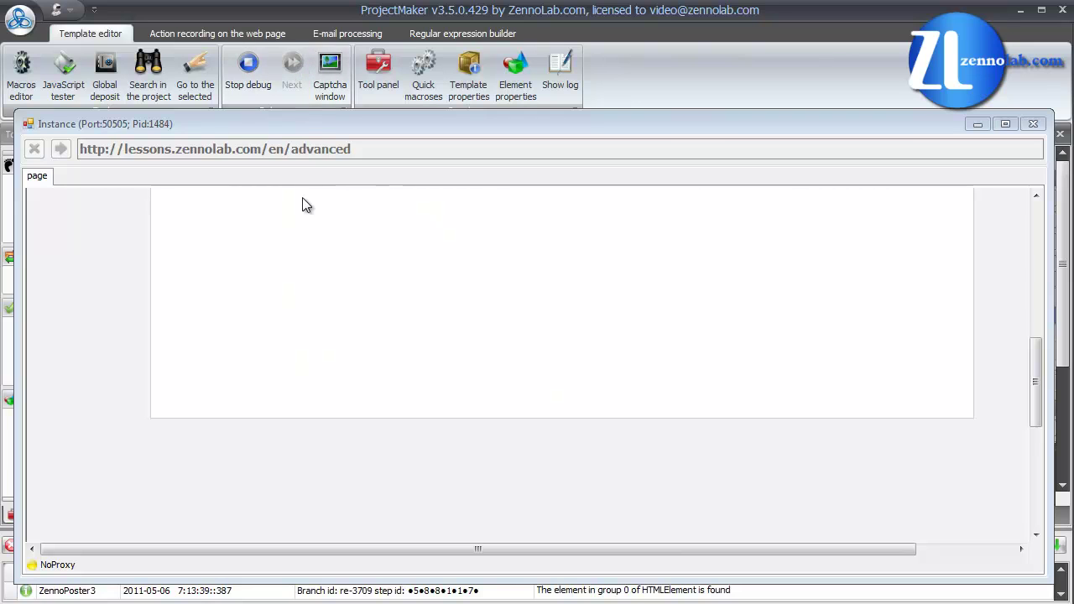
click(305, 224)
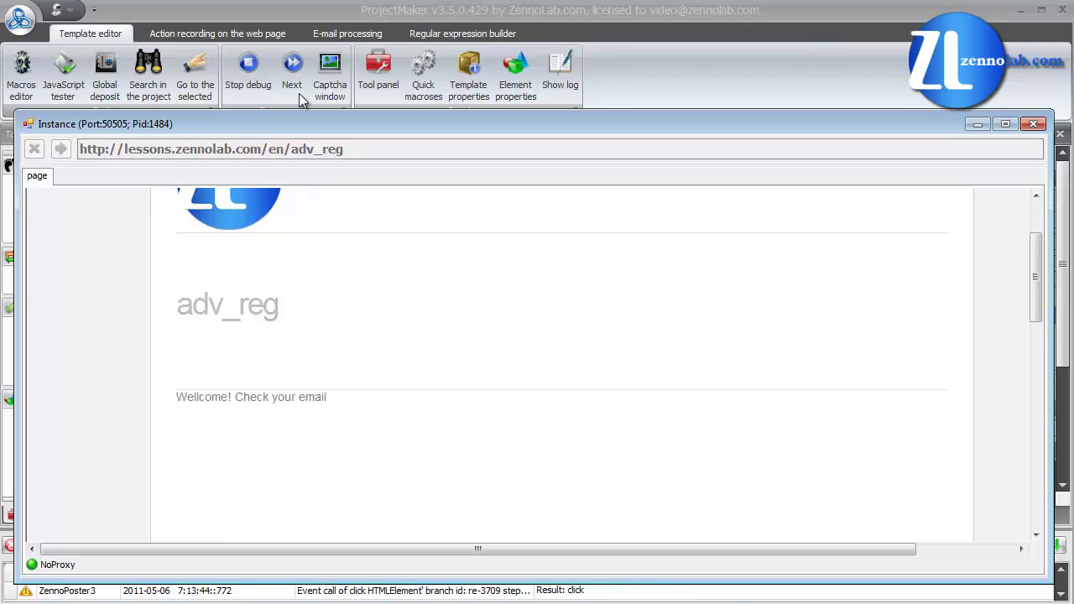
click(299, 71)
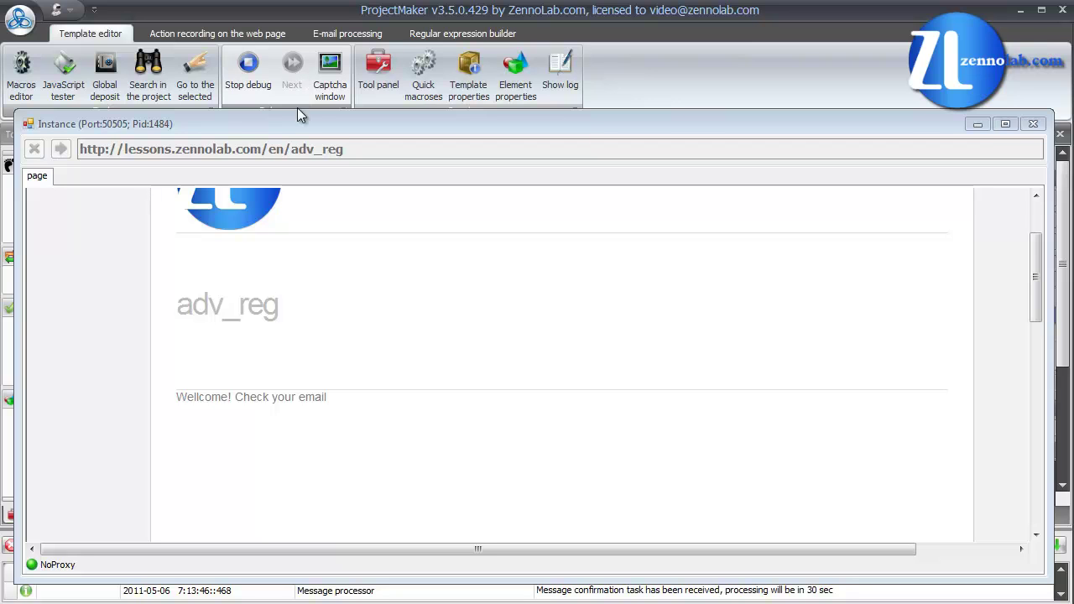
drag(297, 123, 296, 97)
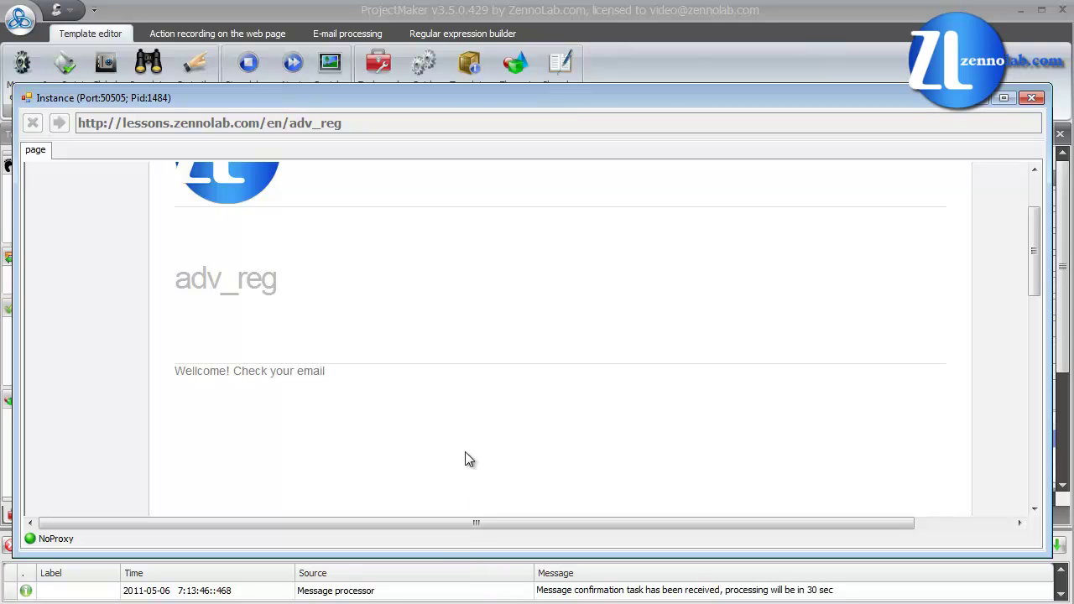
click(293, 74)
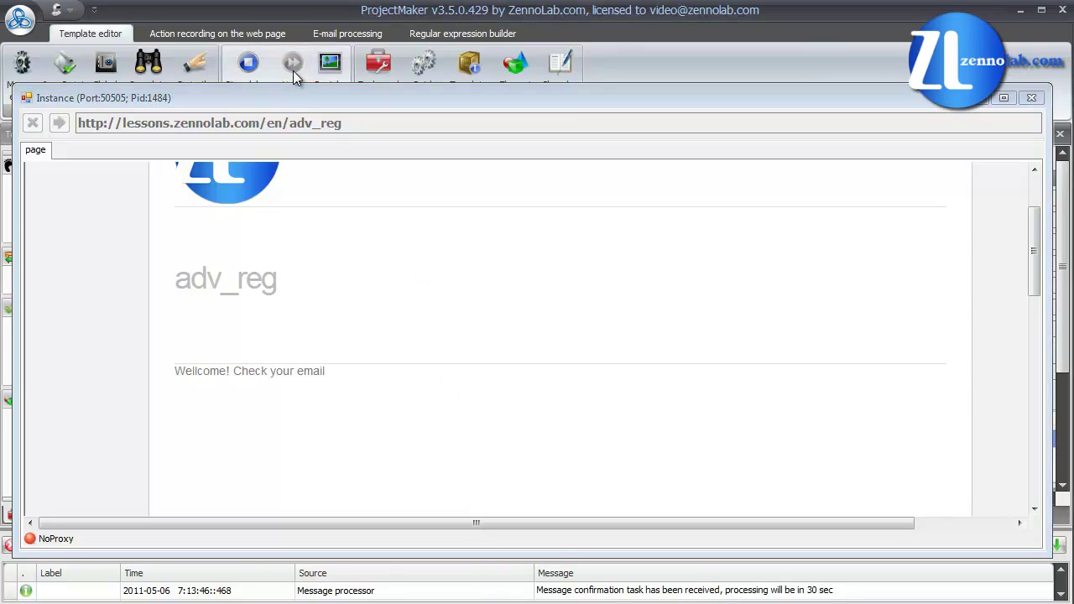